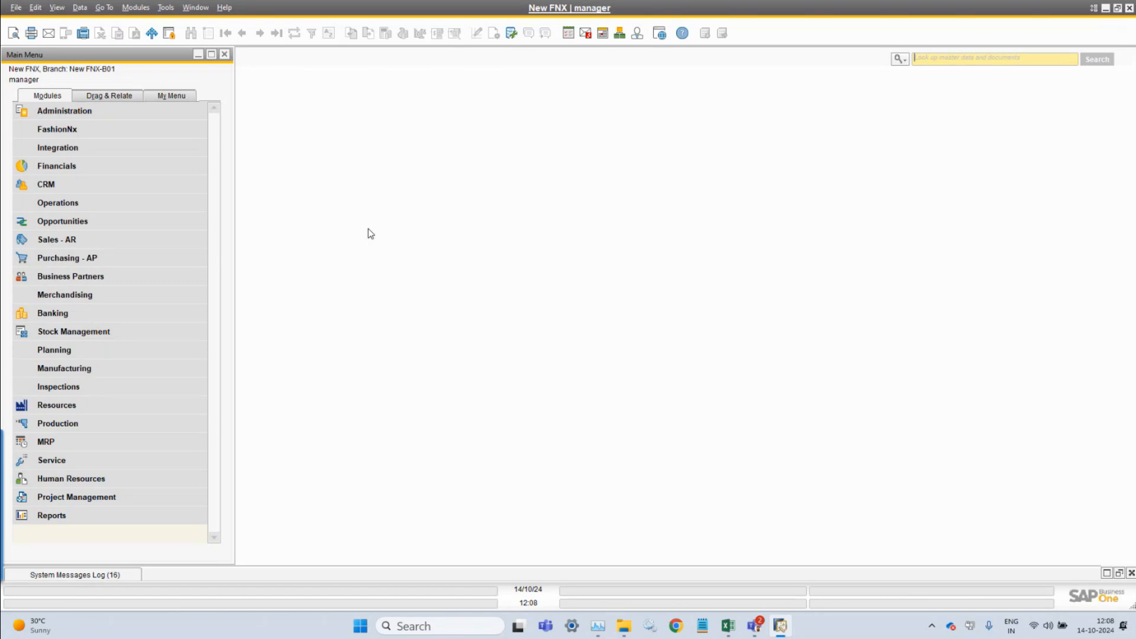
Open the Measurements form from the Merchandising Tech Pack, load the last record, and maximize the form.
{"action": "left_click", "coordinate": [171, 295]}
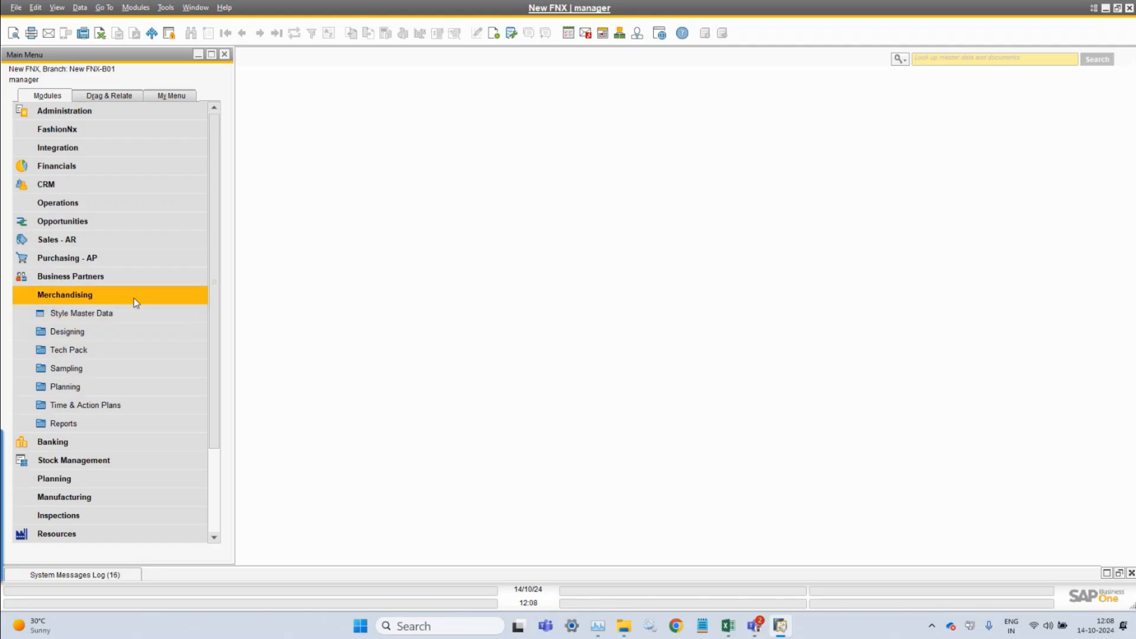
{"action": "left_click", "coordinate": [140, 360]}
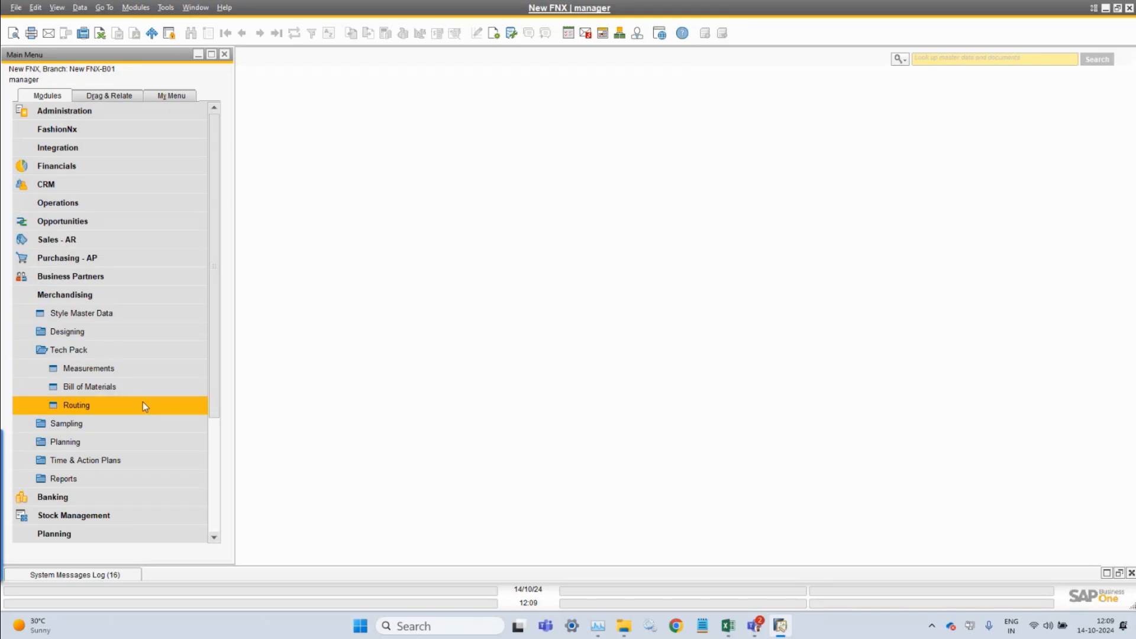
{"action": "left_click", "coordinate": [178, 371]}
{"action": "left_click_drag", "start_coordinate": [393, 237], "coordinate": [552, 220]}
{"action": "left_click", "coordinate": [242, 33]}
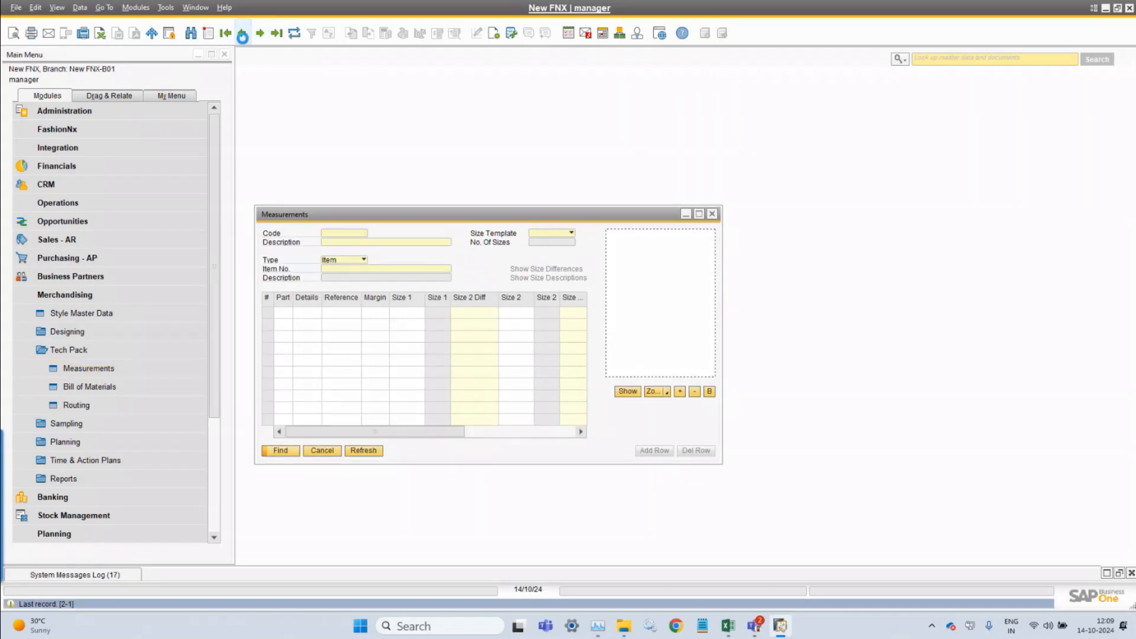
{"action": "double_click", "coordinate": [490, 218]}
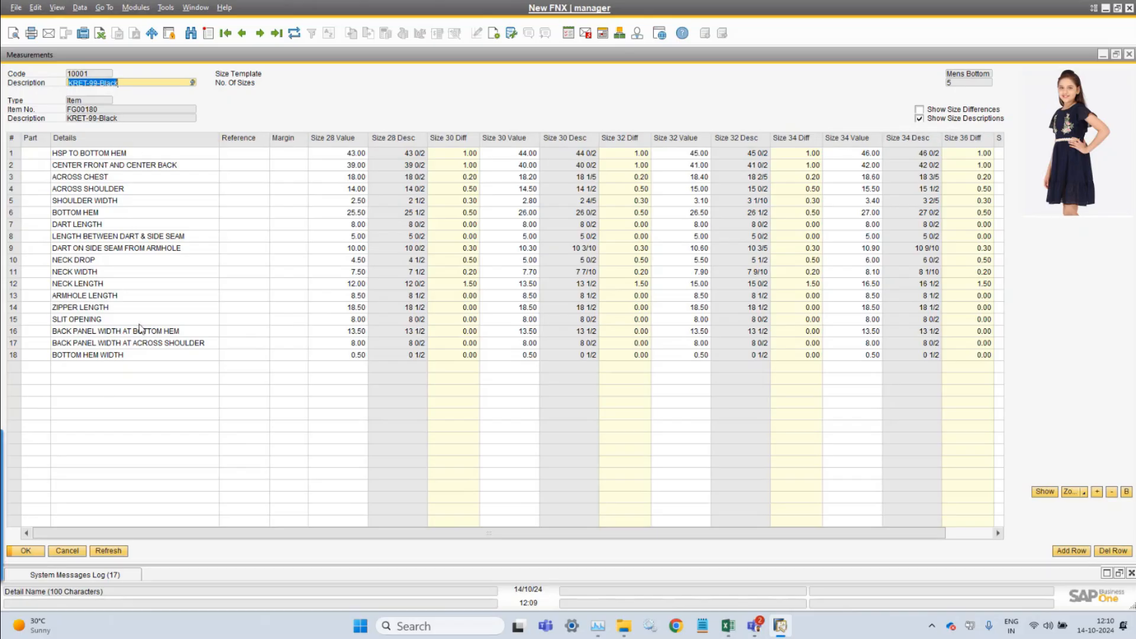
Open the Measurement Heads master from the general FashionNx setup.
{"action": "left_click", "coordinate": [136, 8]}
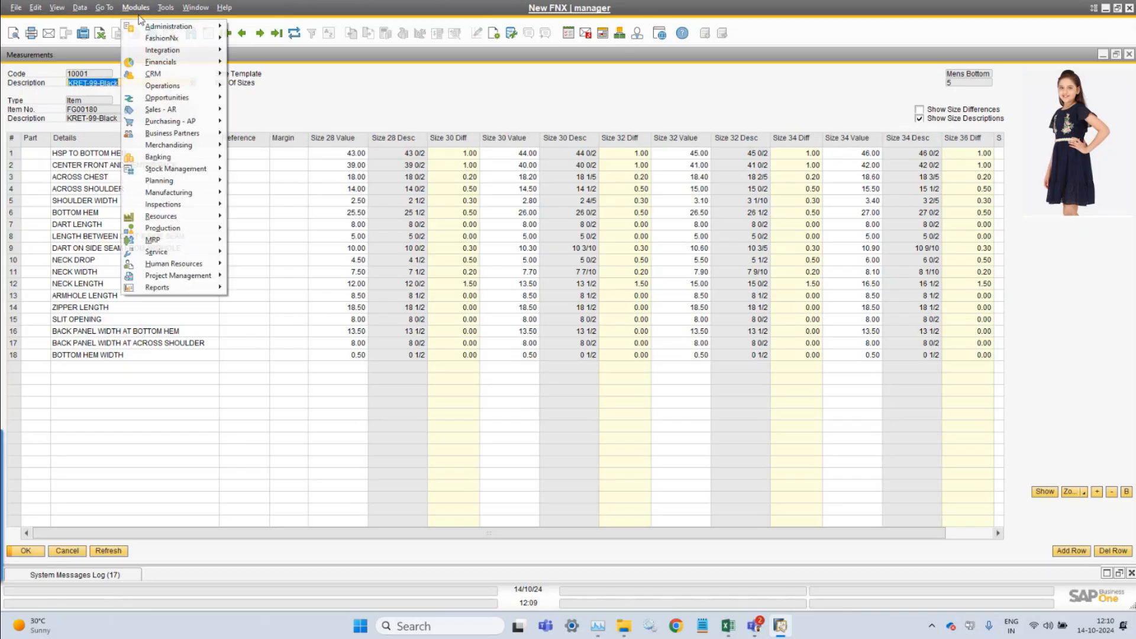
{"action": "mouse_move", "coordinate": [172, 40]}
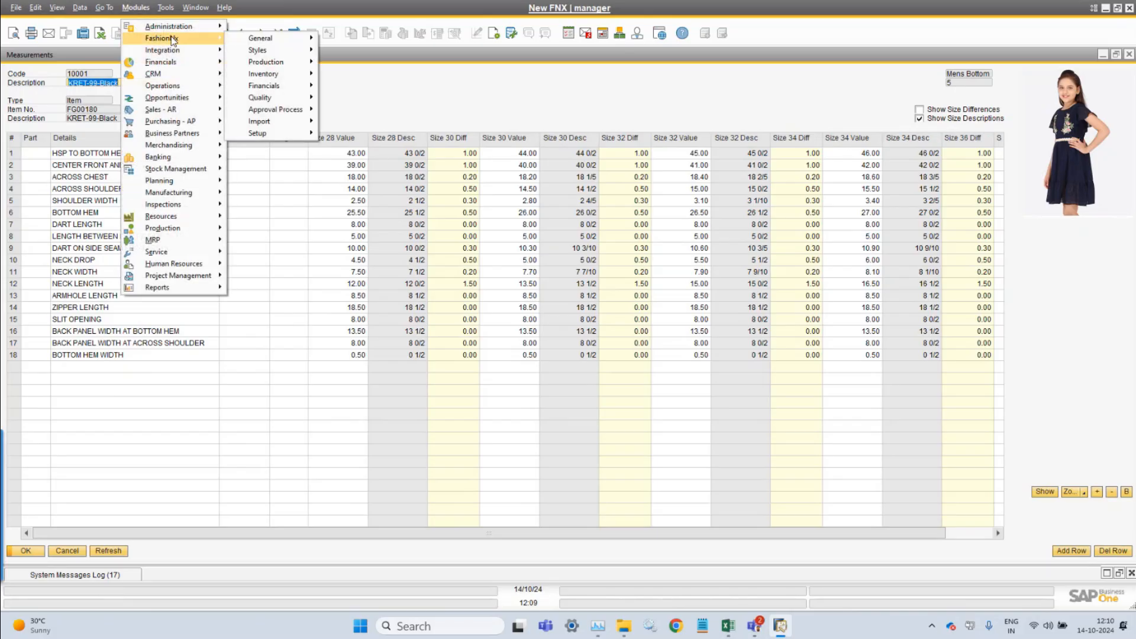
{"action": "mouse_move", "coordinate": [290, 42]}
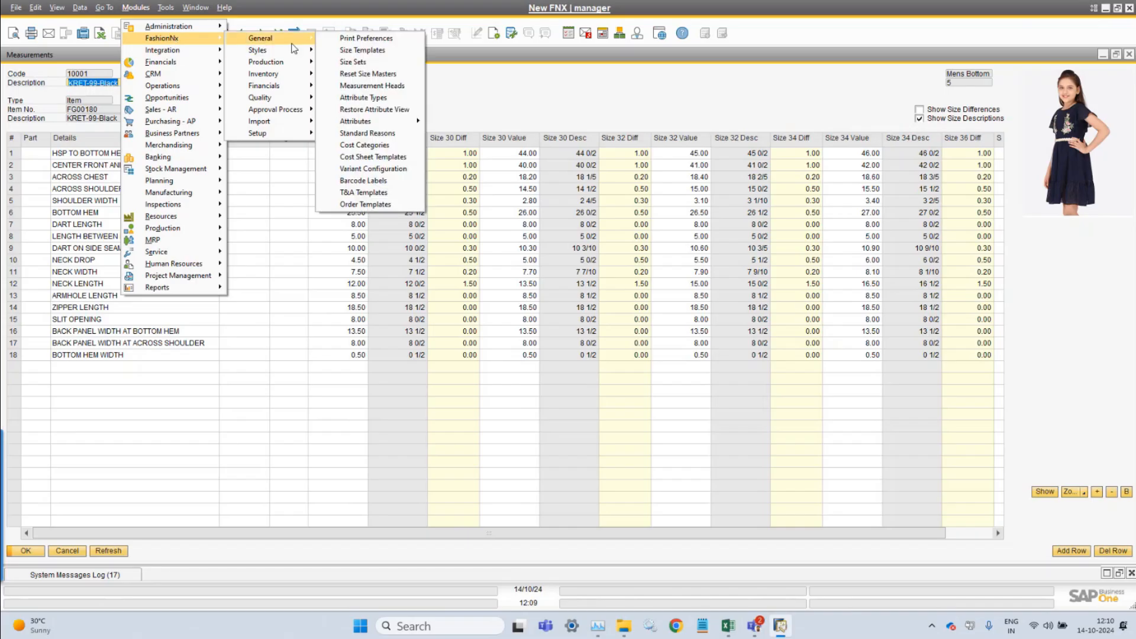
{"action": "left_click", "coordinate": [417, 85]}
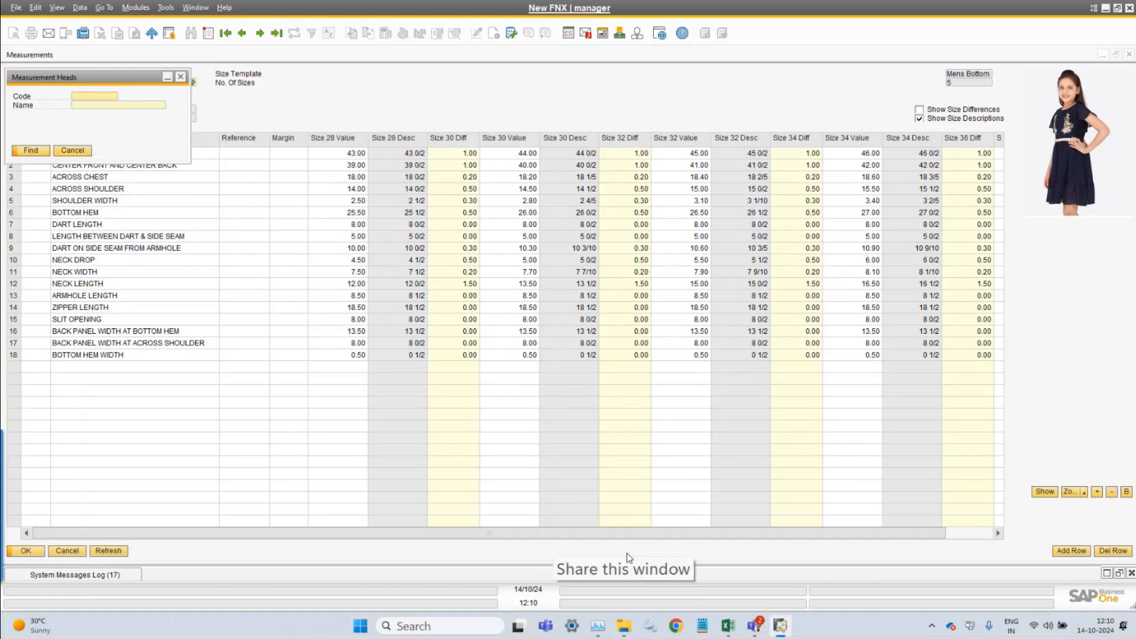
Switch to File Explorer and view the Bottom - Msr trouser measurement image full screen, then close it.
{"action": "mouse_move", "coordinate": [628, 627]}
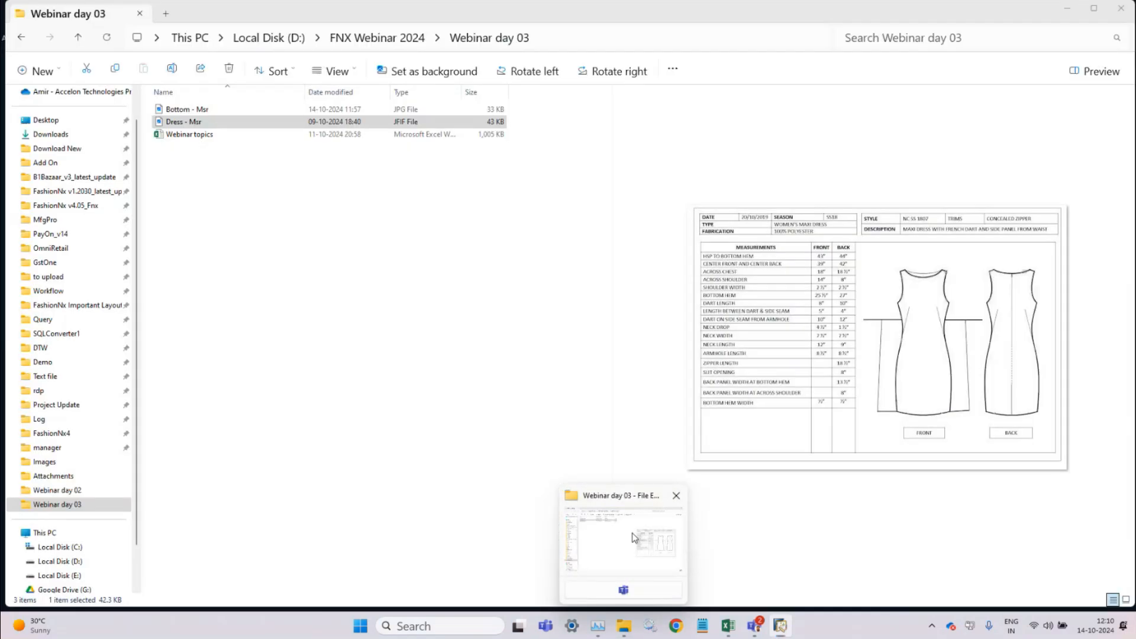
{"action": "left_click", "coordinate": [632, 532]}
{"action": "double_click", "coordinate": [232, 112]}
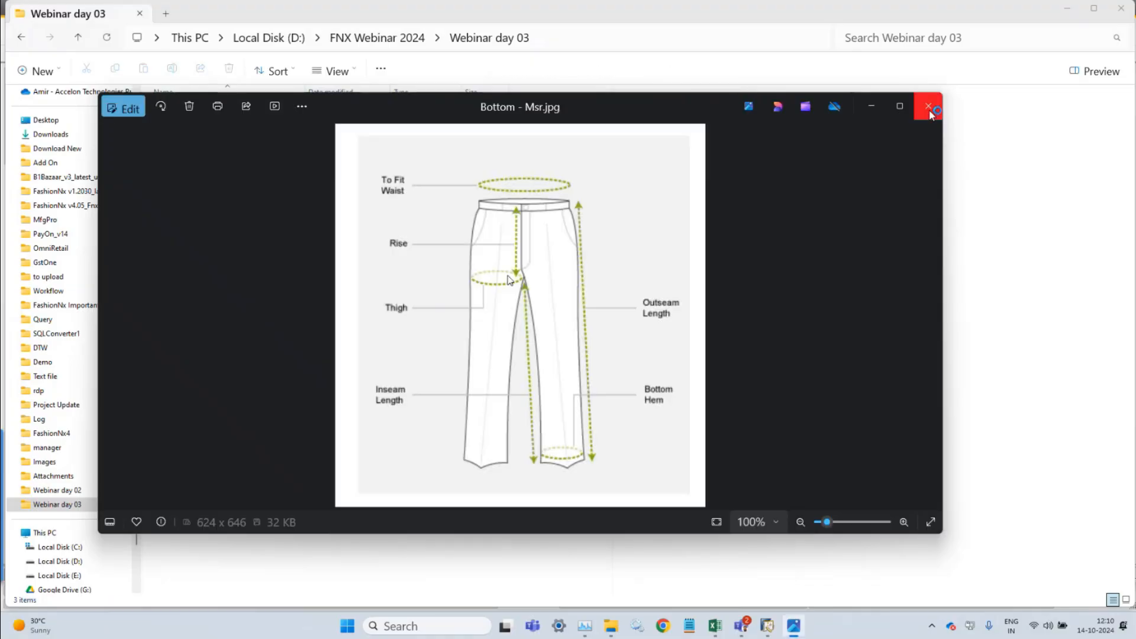
{"action": "left_click", "coordinate": [890, 107]}
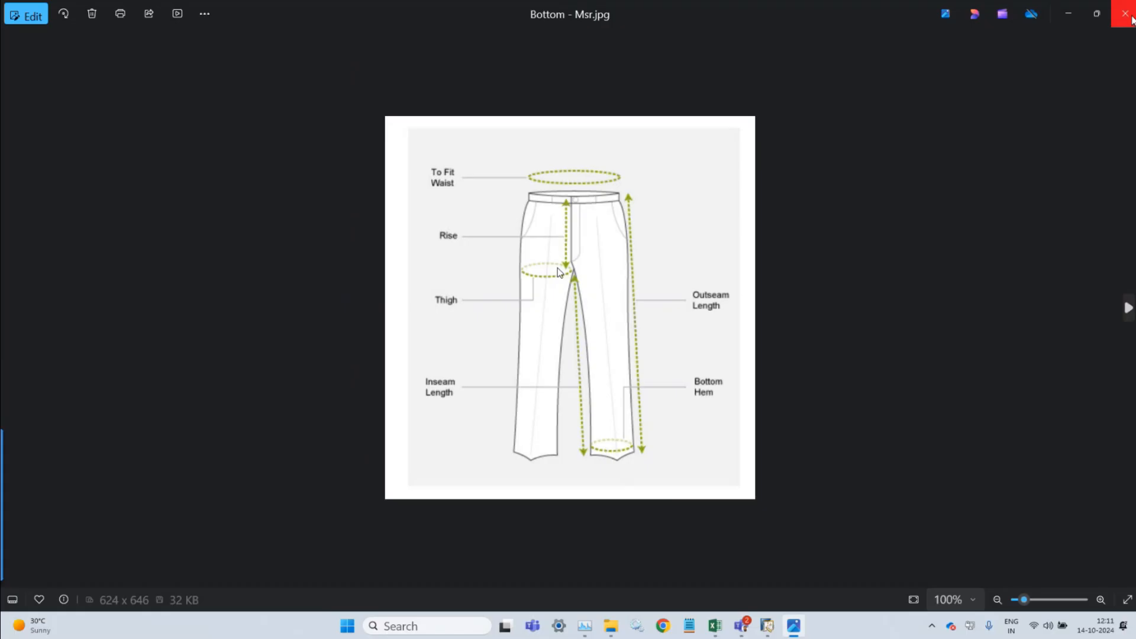
{"action": "left_click", "coordinate": [1131, 19]}
Examine the measurement table in the Dress - Msr image, then switch back to SAP Business One.
{"action": "left_click", "coordinate": [180, 126]}
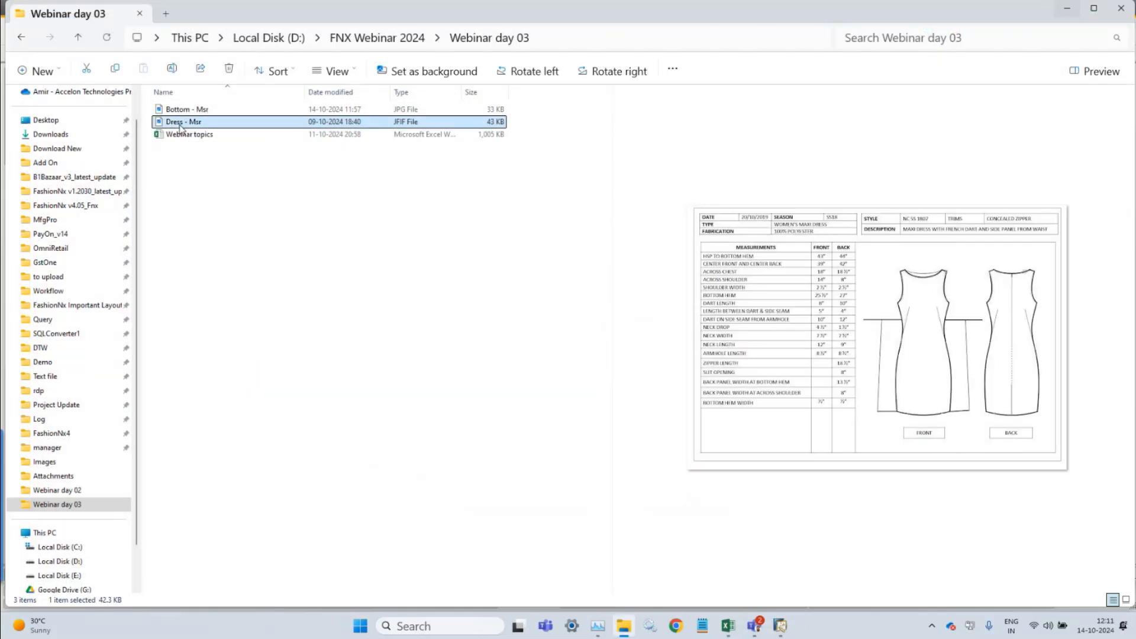
{"action": "double_click", "coordinate": [180, 126]}
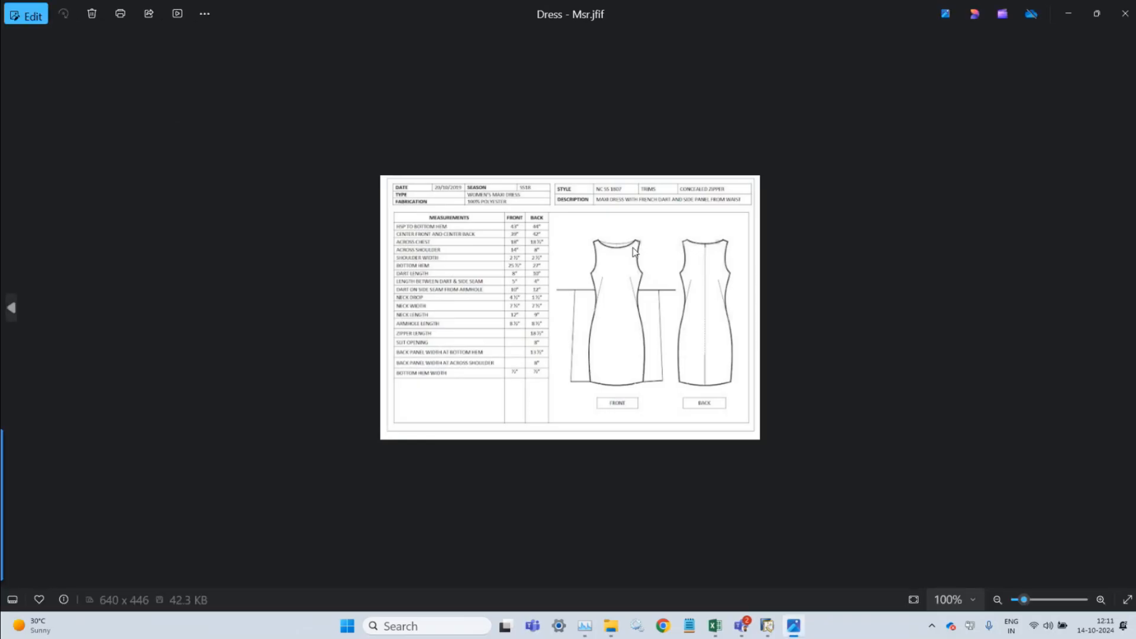
{"action": "scroll", "coordinate": [634, 252], "scroll_direction": "up", "scroll_amount": 2}
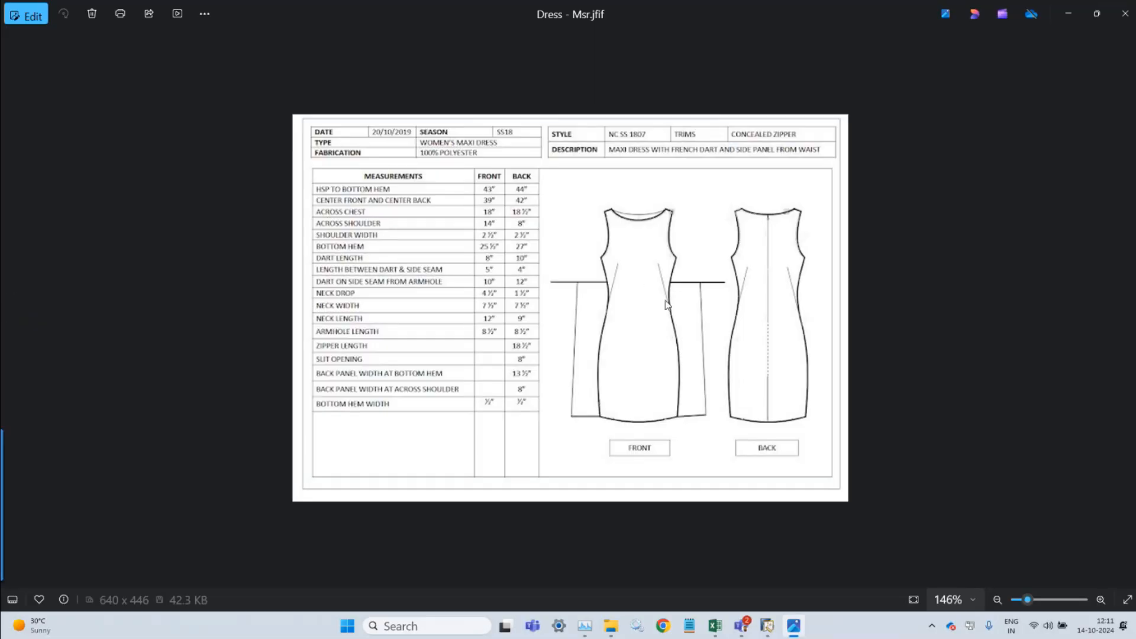
{"action": "scroll", "coordinate": [666, 305], "scroll_direction": "down", "scroll_amount": 2}
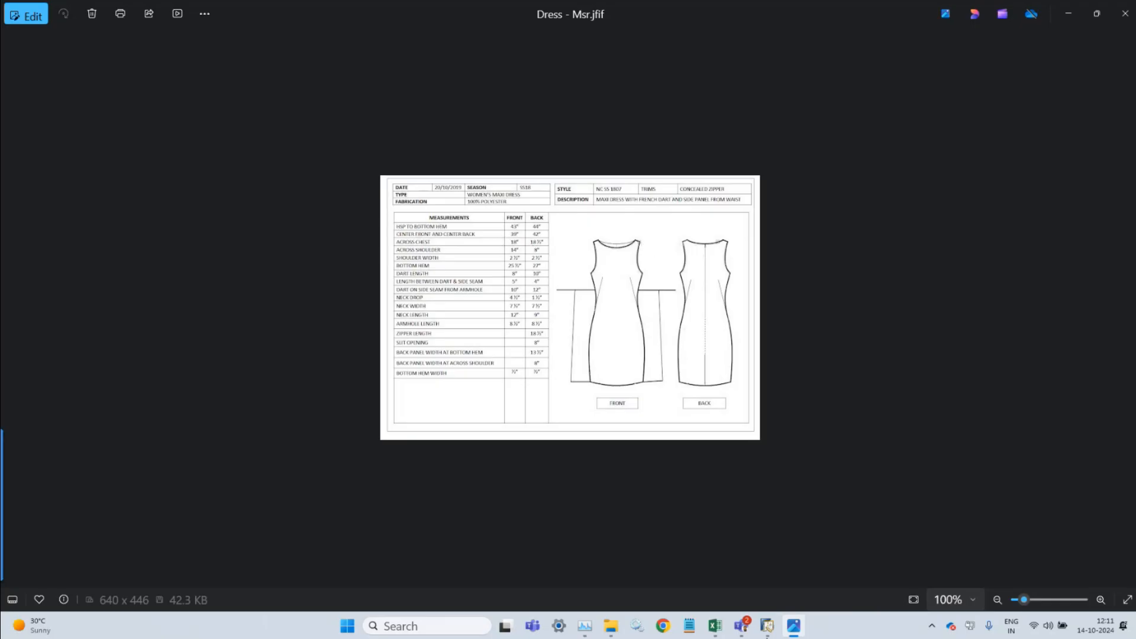
{"action": "mouse_move", "coordinate": [767, 626]}
{"action": "left_click", "coordinate": [759, 549]}
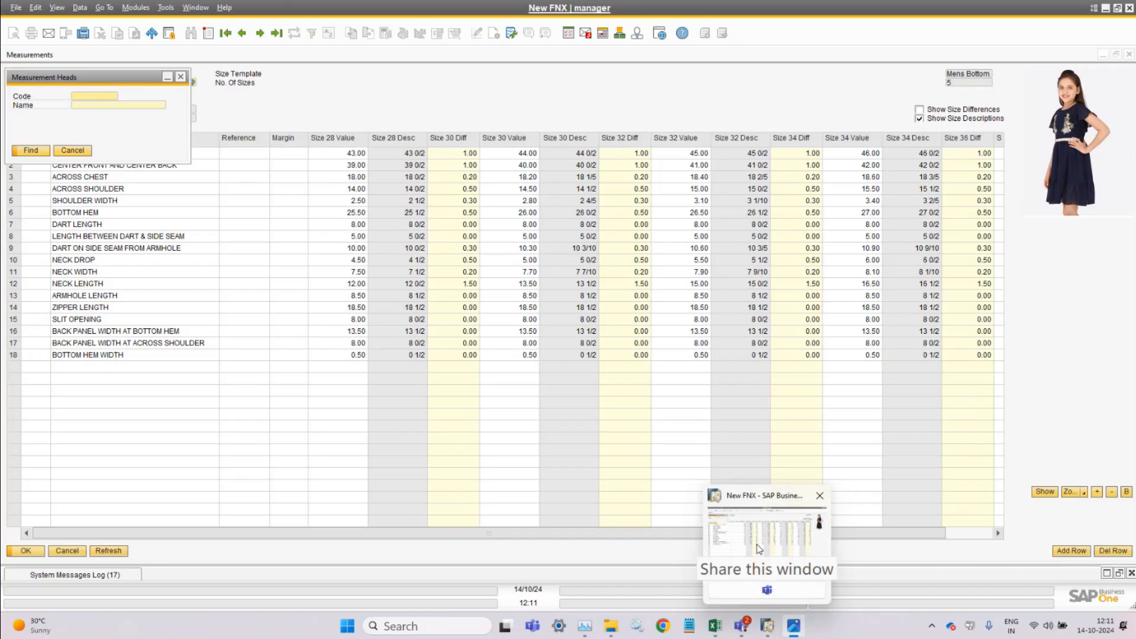
Move the Measurement Heads window clear of the form, list all existing heads with a * code search, and dismiss the list.
{"action": "left_click_drag", "start_coordinate": [89, 85], "coordinate": [473, 111]}
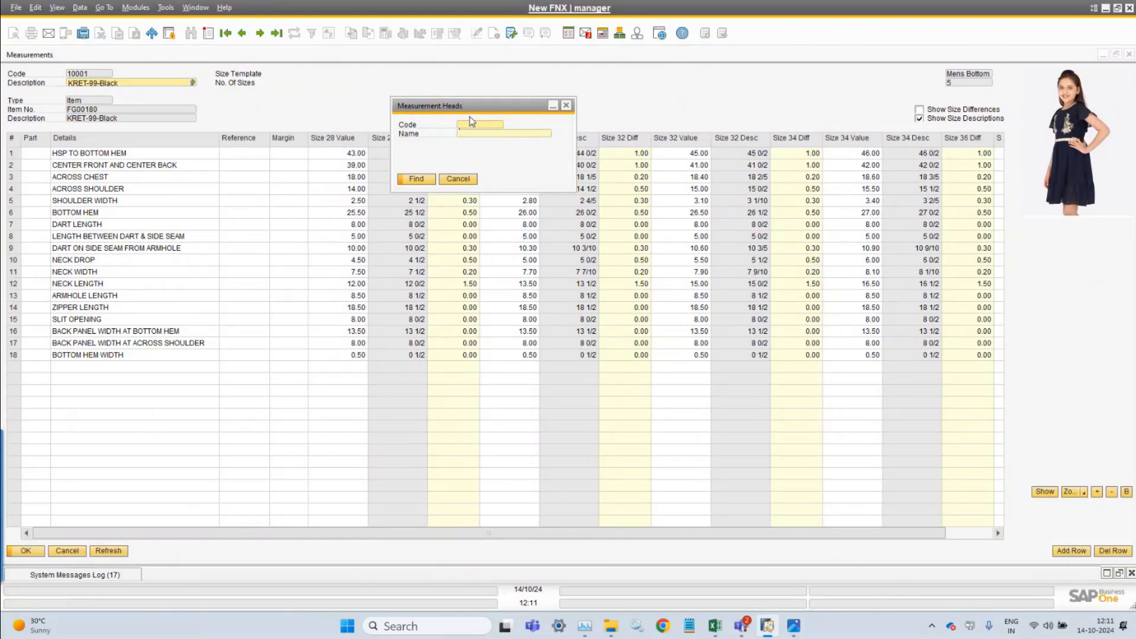
{"action": "left_click", "coordinate": [135, 7]}
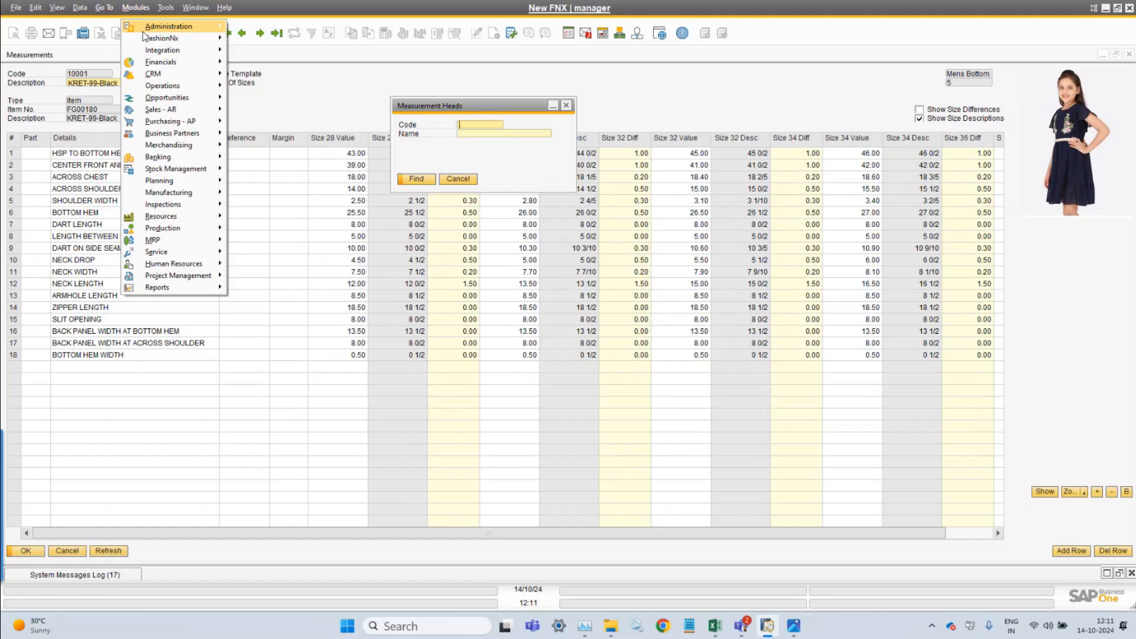
{"action": "mouse_move", "coordinate": [162, 38]}
{"action": "mouse_move", "coordinate": [280, 42]}
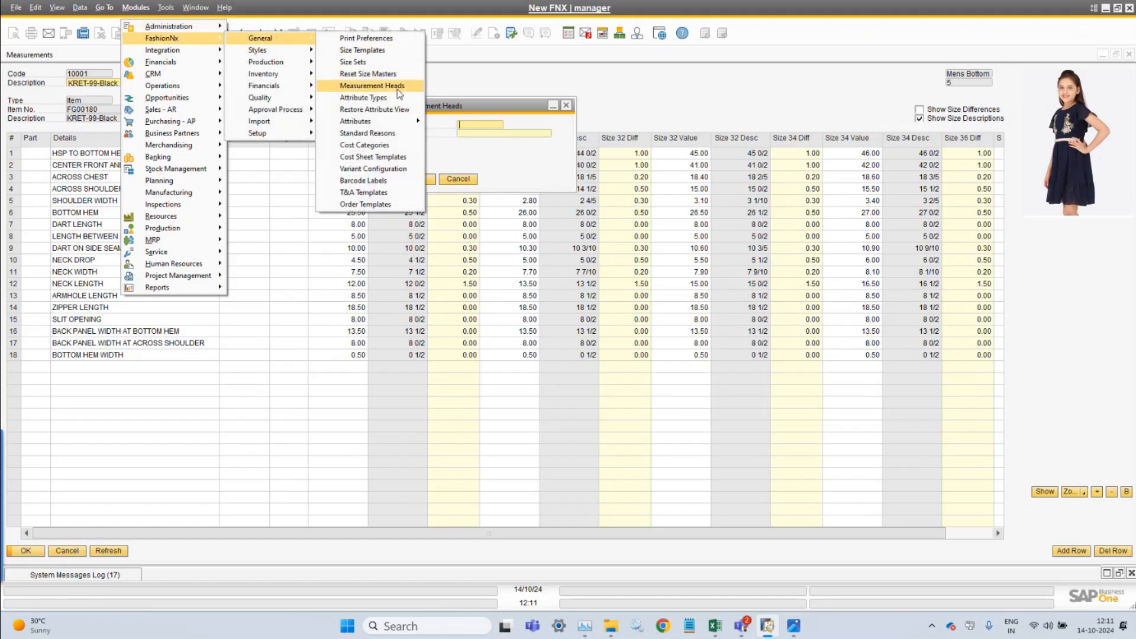
{"action": "left_click", "coordinate": [538, 168]}
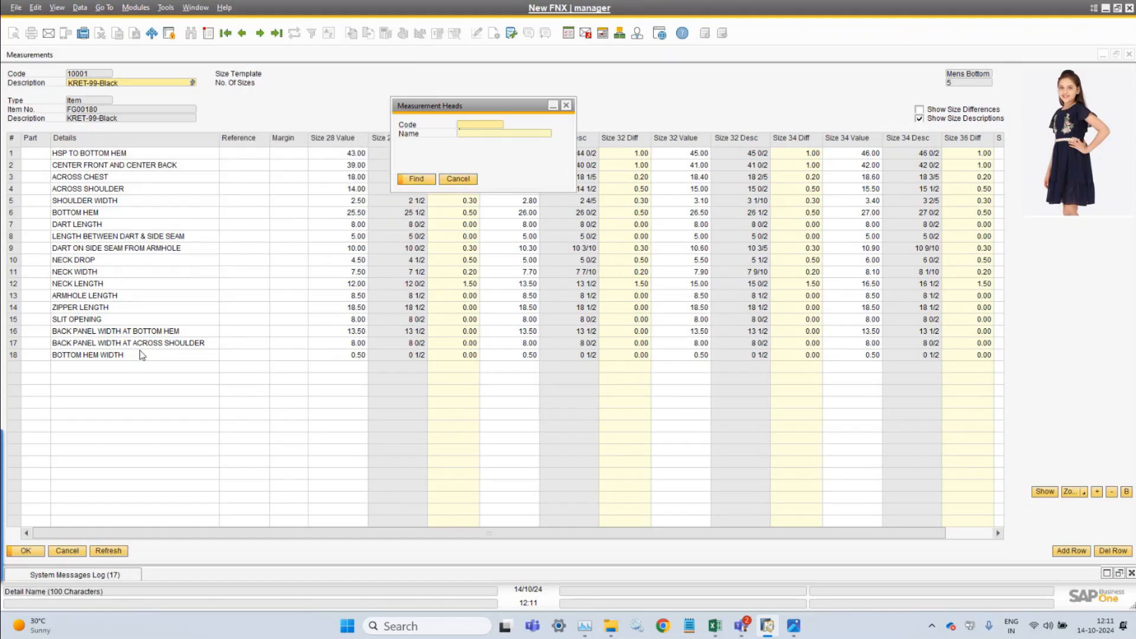
{"action": "type", "text": "*"}
{"action": "key", "text": "Return"}
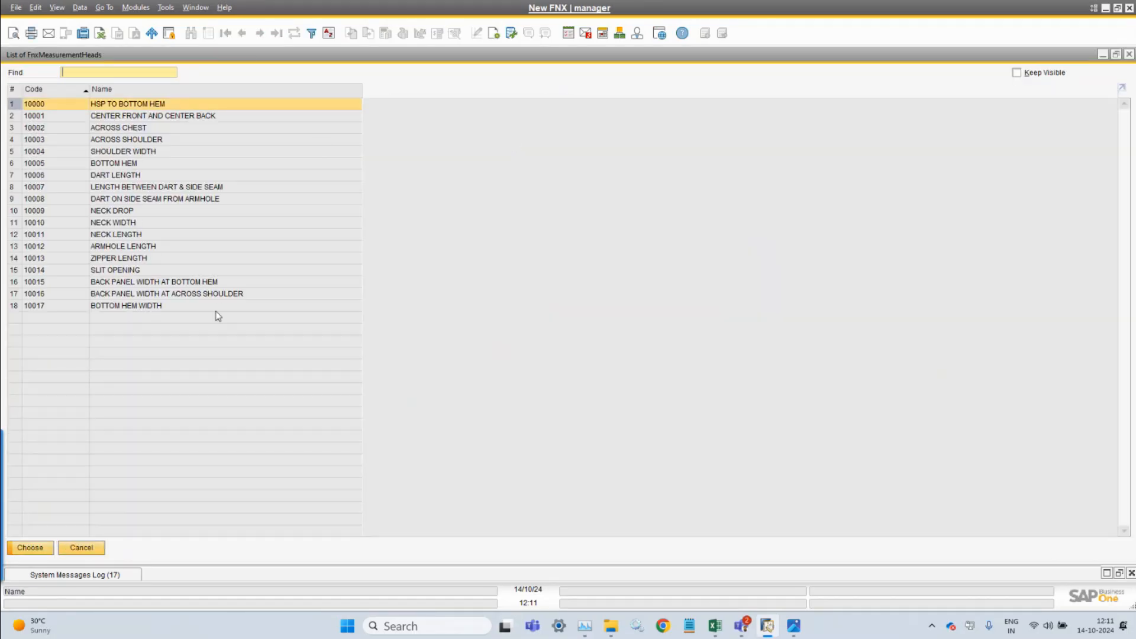
{"action": "left_click", "coordinate": [81, 547]}
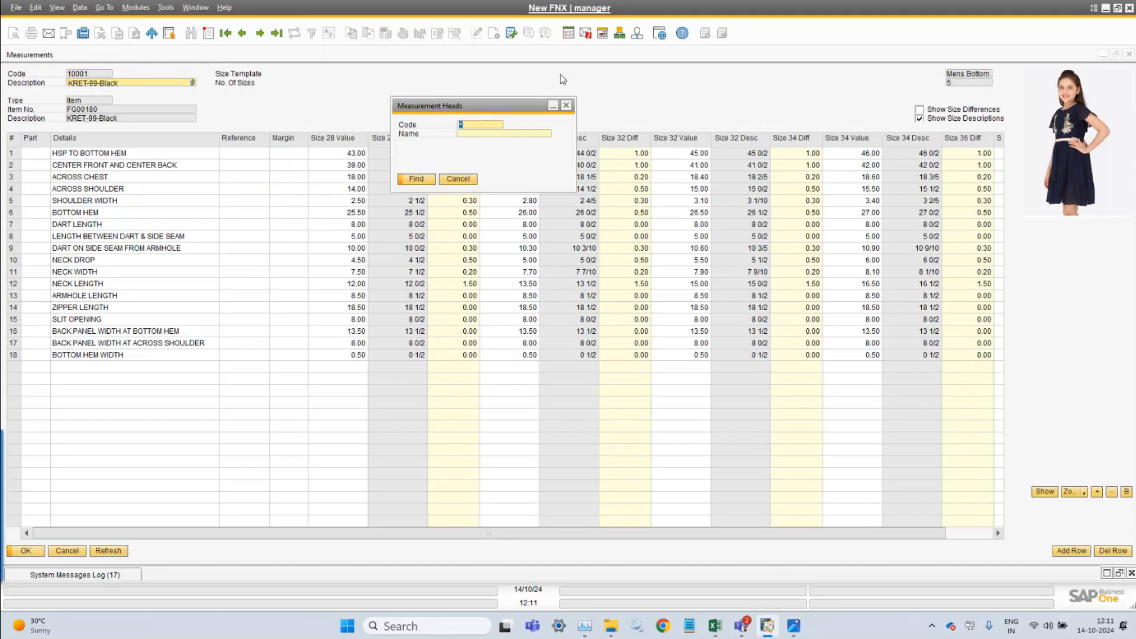
Add a new measurement head named INSEAM LENGTH and close the Measurement Heads window.
{"action": "left_click", "coordinate": [208, 32]}
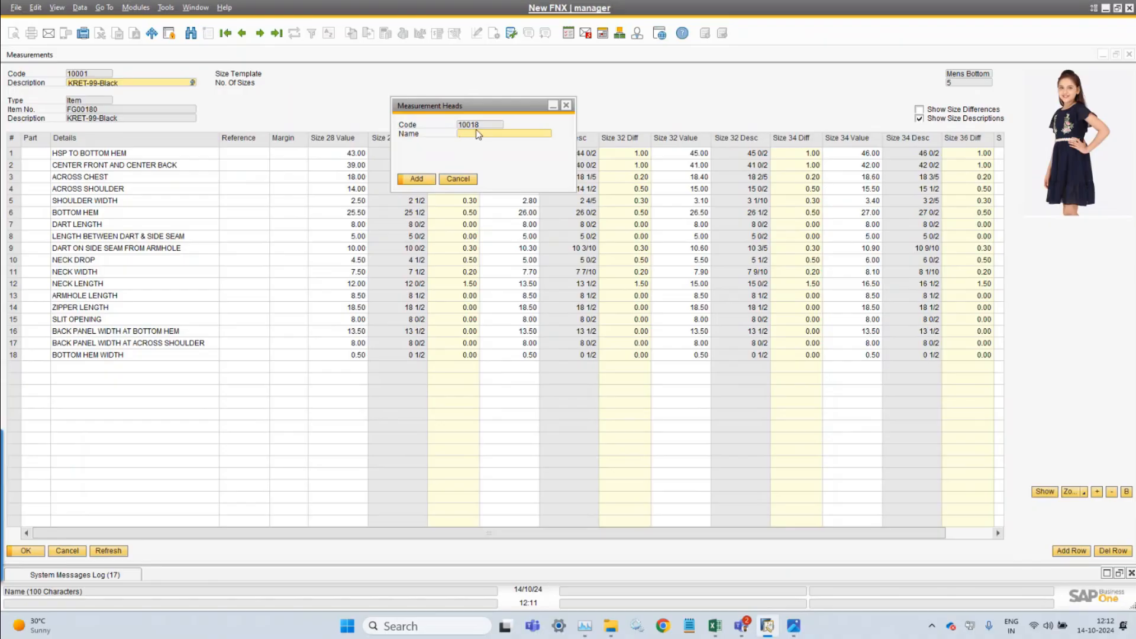
{"action": "type", "text": "INSEAM LEANT"}
{"action": "key", "text": "BackSpace"}
{"action": "key", "text": "BackSpace"}
{"action": "type", "text": "TH"}
{"action": "key", "text": "BackSpace"}
{"action": "key", "text": "BackSpace"}
{"action": "type", "text": "GTH"}
{"action": "key", "text": "Return"}
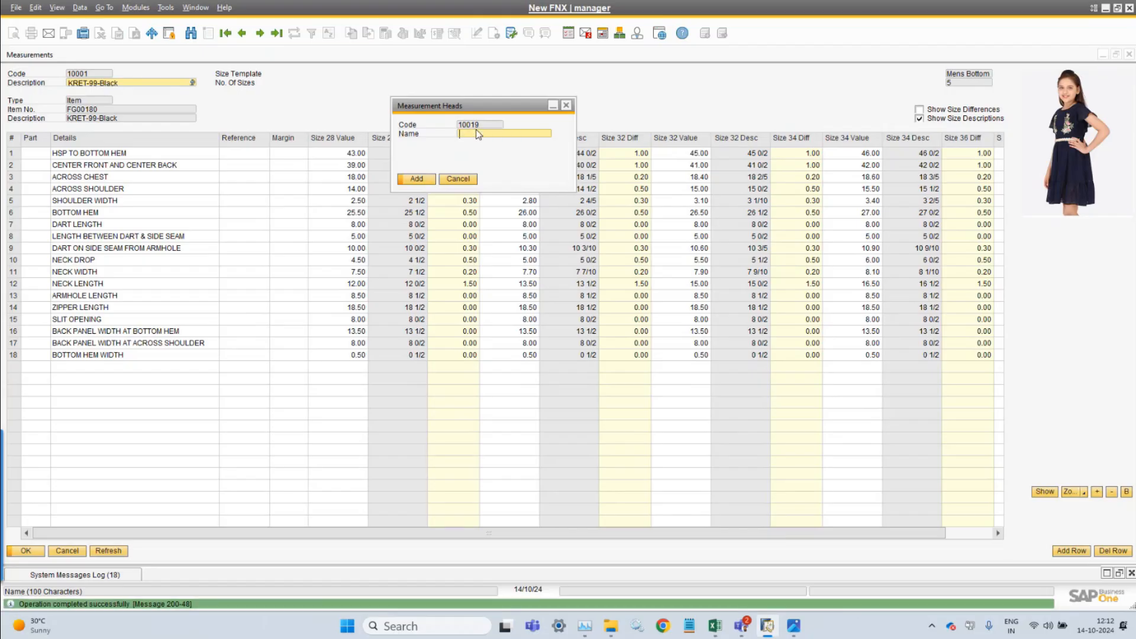
{"action": "left_click", "coordinate": [473, 183]}
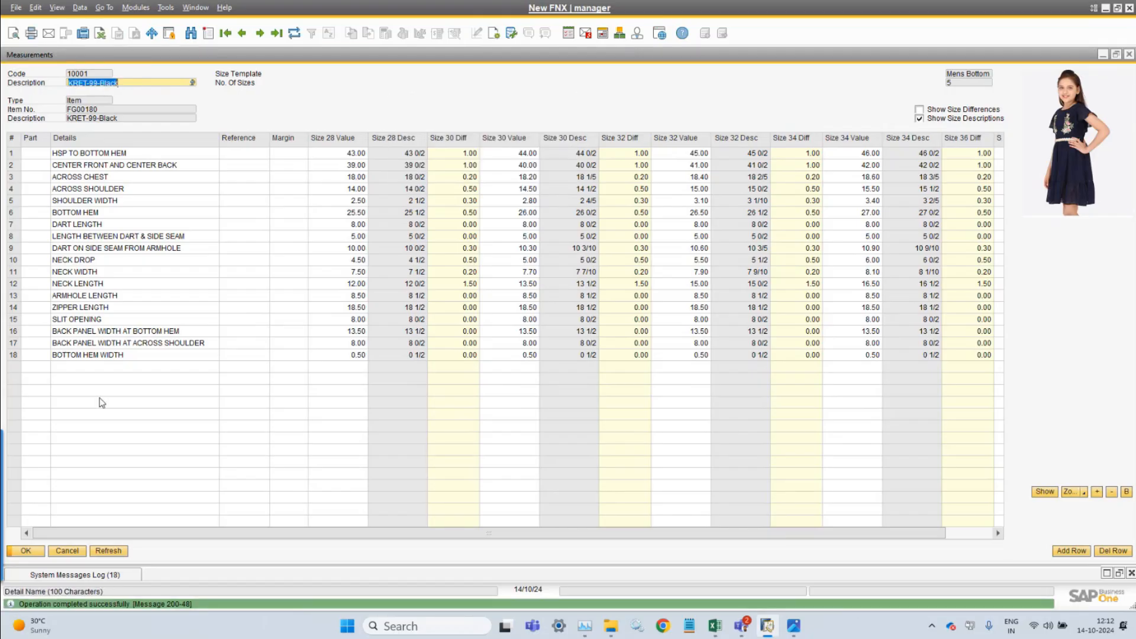
Check the measurement heads available for row 18's details, cancel the selection, and undo the change to the row.
{"action": "left_click", "coordinate": [131, 355]}
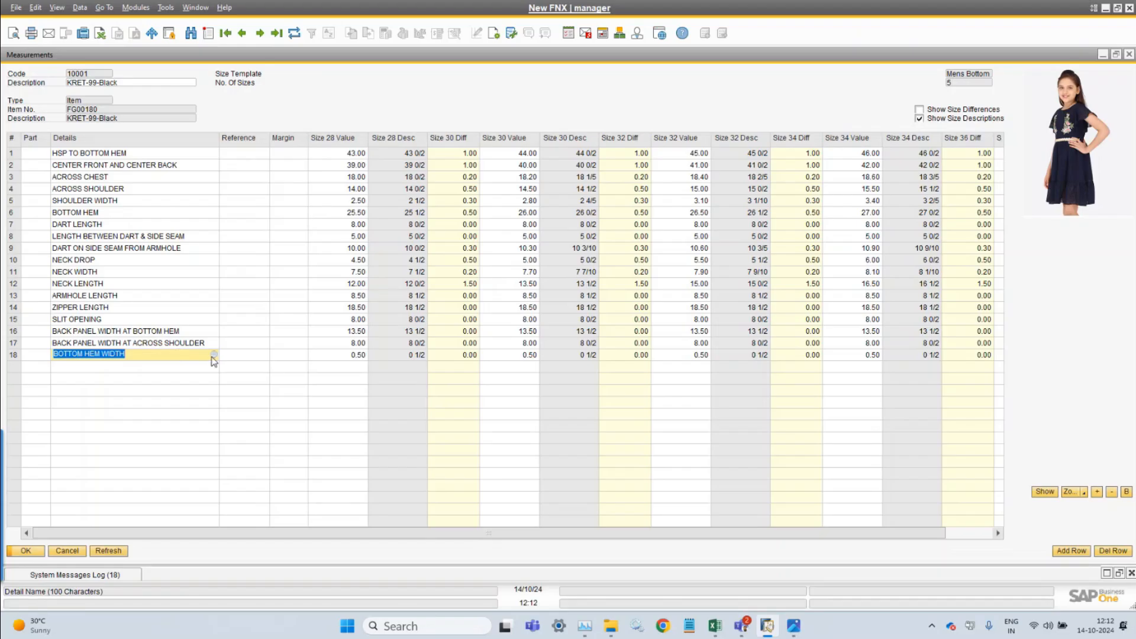
{"action": "left_click", "coordinate": [214, 355]}
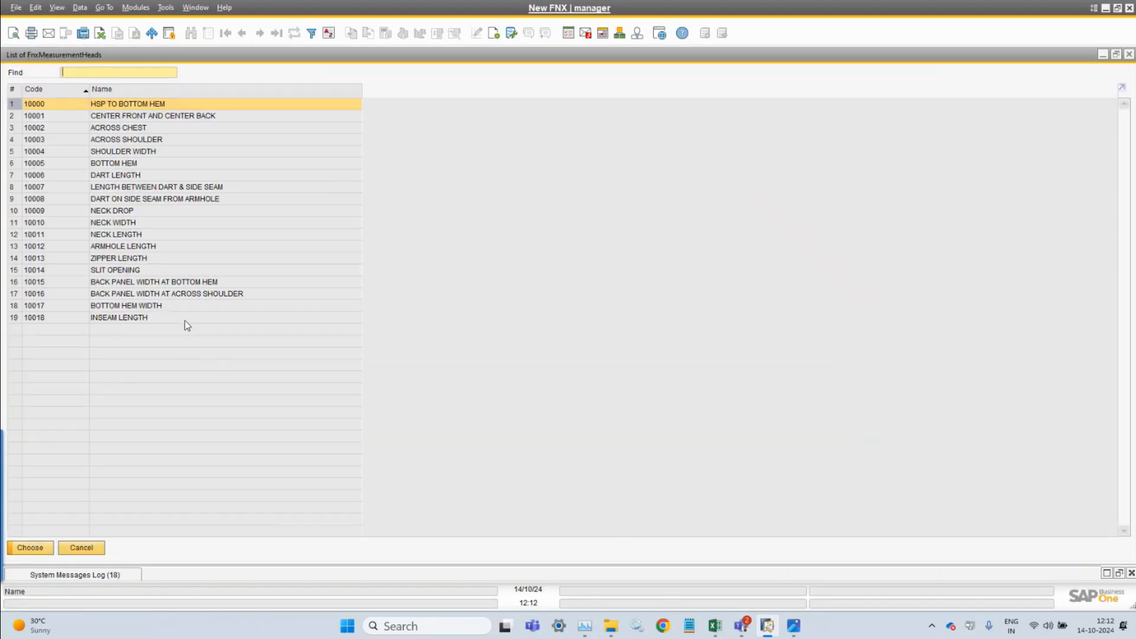
{"action": "left_click", "coordinate": [187, 319]}
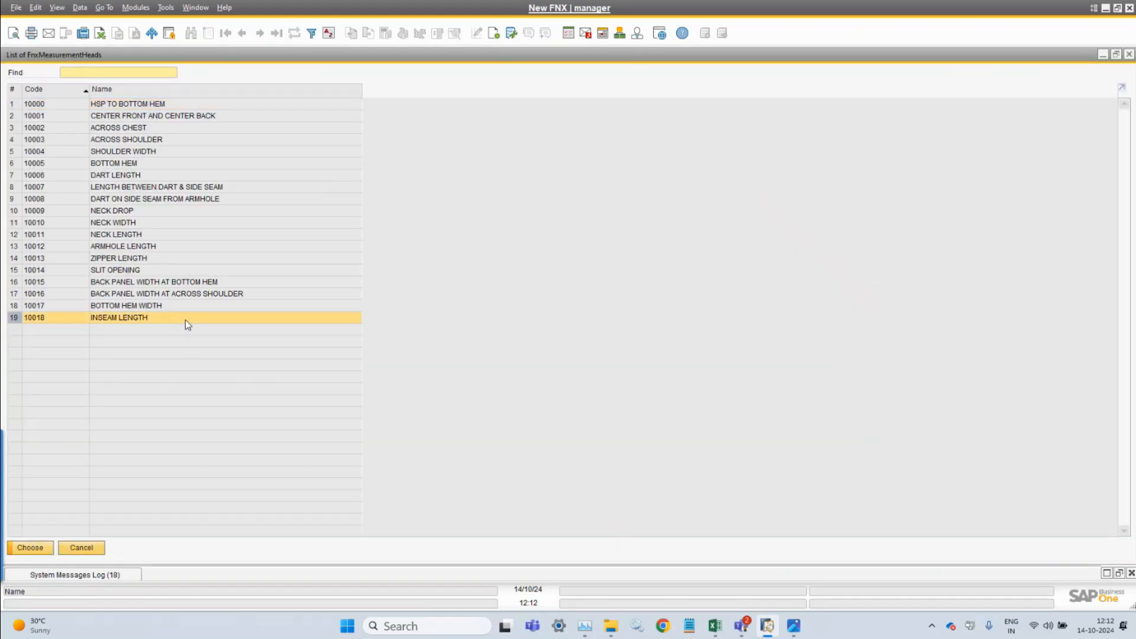
{"action": "left_click", "coordinate": [86, 547]}
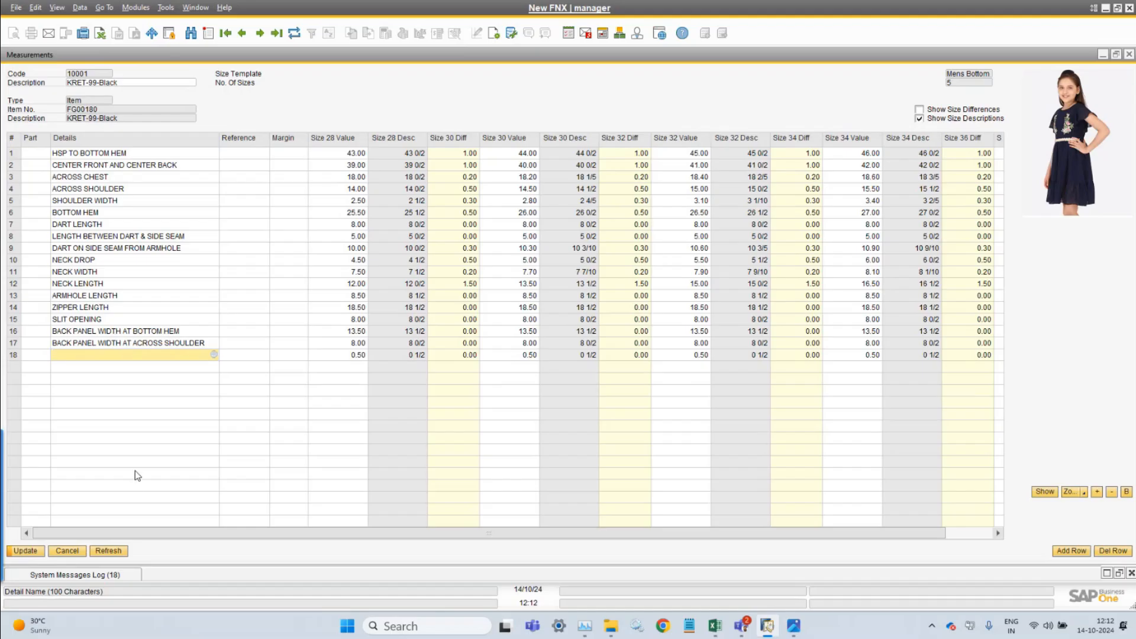
{"action": "key", "text": "ctrl+z"}
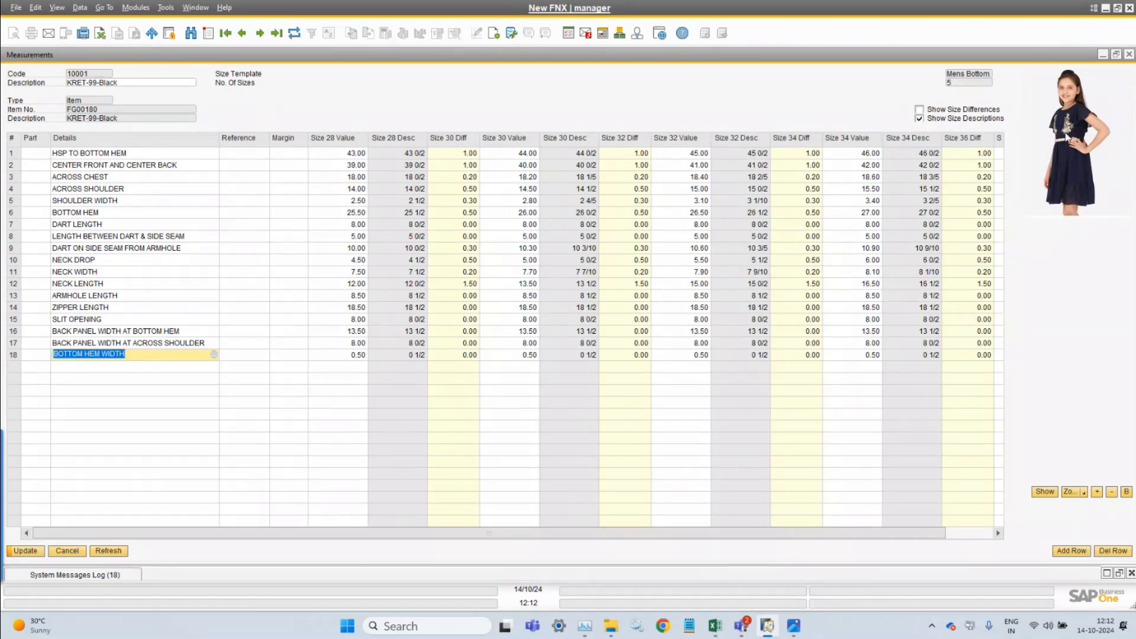
{"action": "left_click", "coordinate": [153, 286]}
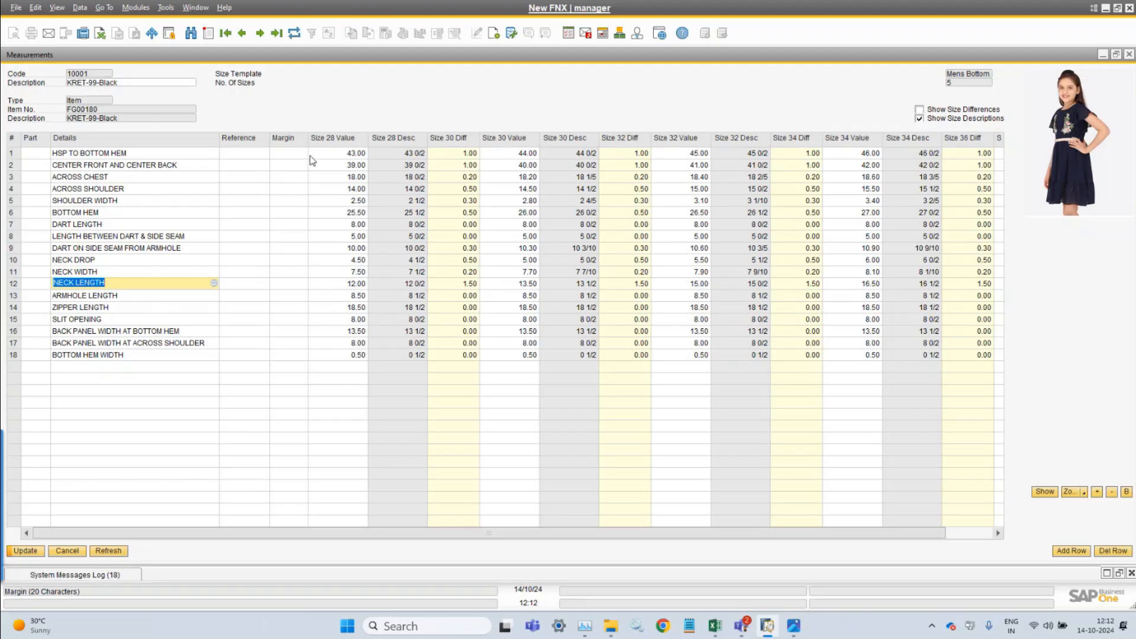
{"action": "left_click", "coordinate": [333, 155]}
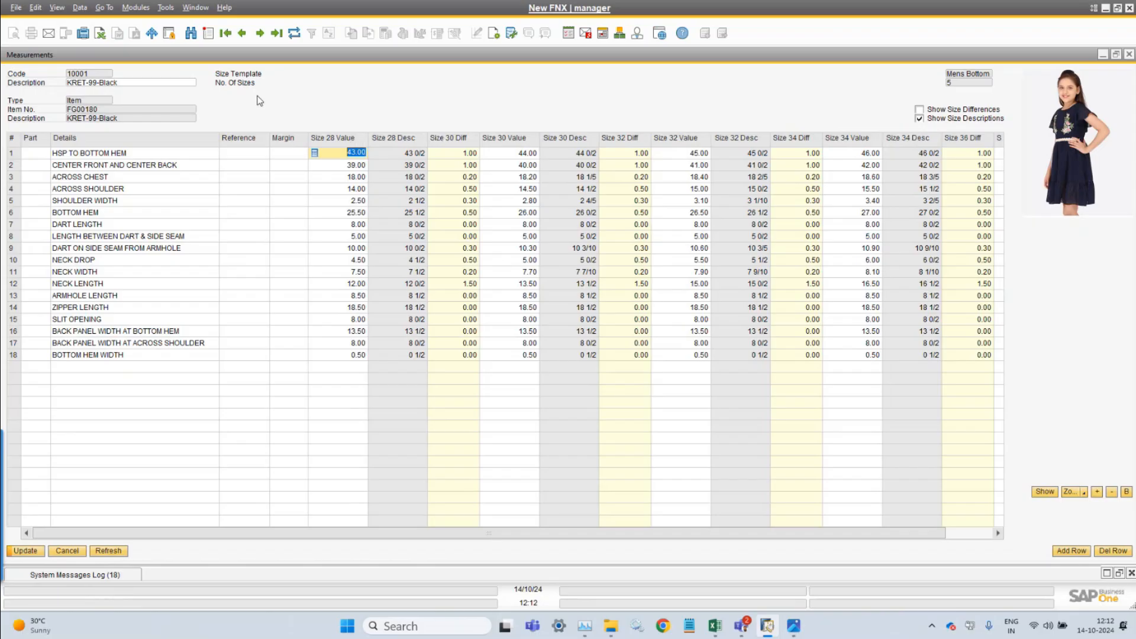
{"action": "left_click", "coordinate": [211, 36]}
{"action": "left_click", "coordinate": [427, 324]}
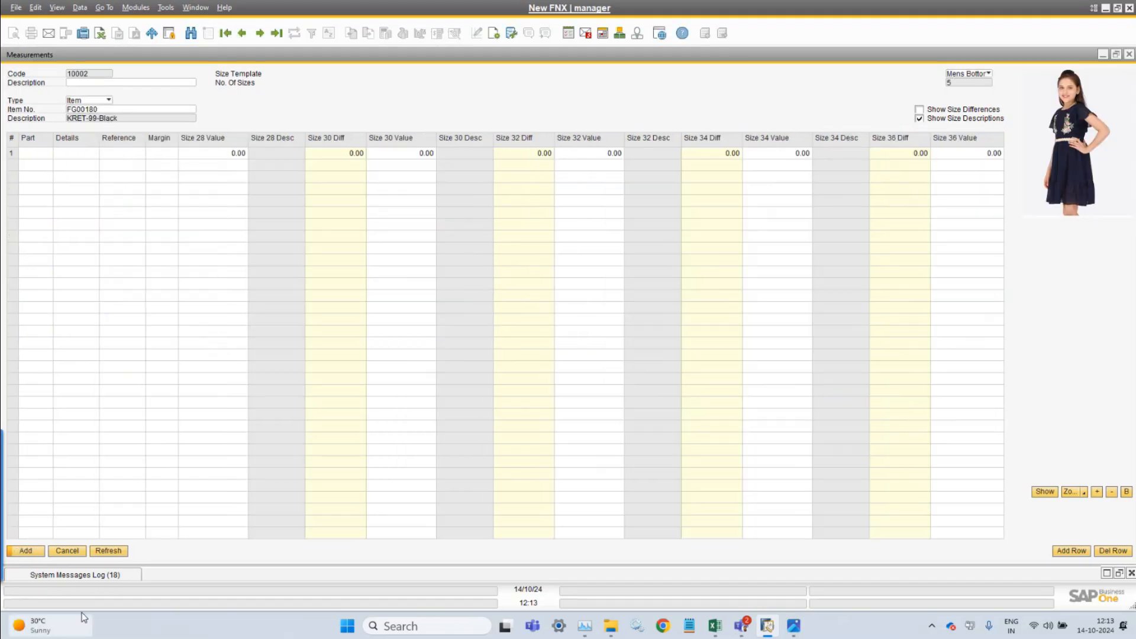
Discard the unsaved measurement record and reopen an empty Measurements form, maximized.
{"action": "left_click", "coordinate": [71, 553]}
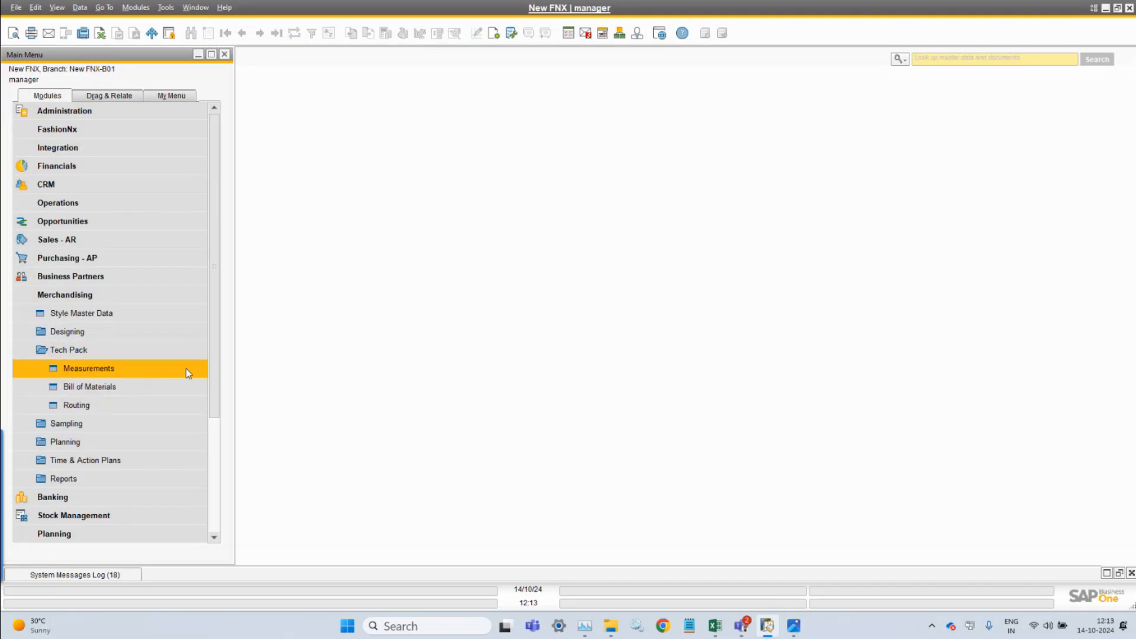
{"action": "double_click", "coordinate": [465, 216]}
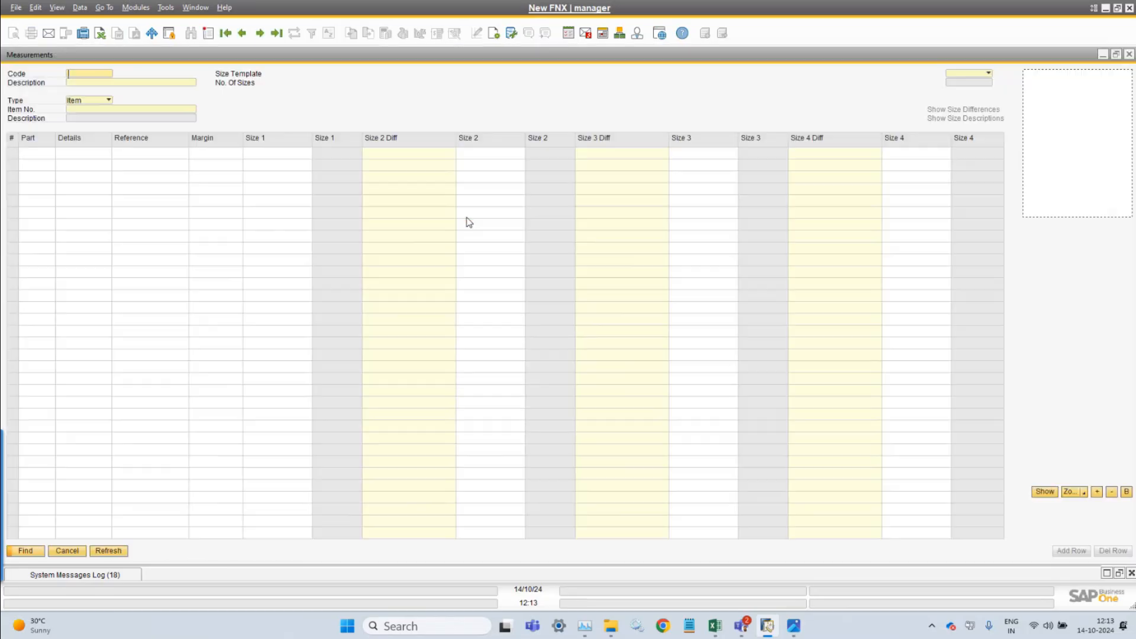
Start a new measurement record with type Item and open the list of items for its item number.
{"action": "left_click", "coordinate": [212, 34]}
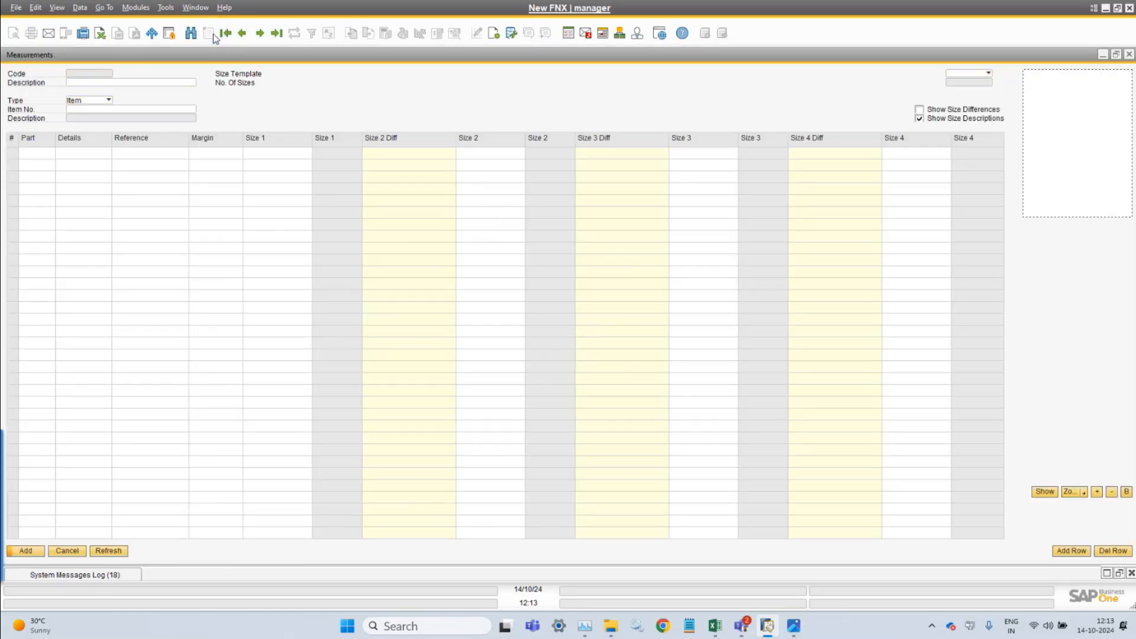
{"action": "left_click", "coordinate": [127, 110]}
{"action": "left_click", "coordinate": [108, 100]}
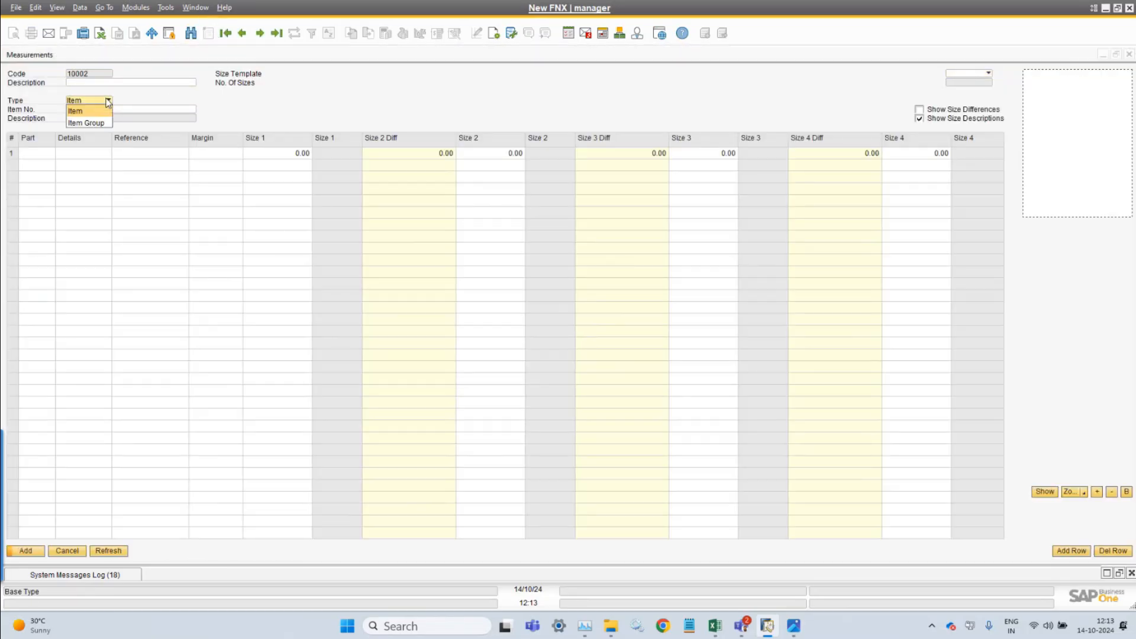
{"action": "left_click", "coordinate": [108, 110]}
{"action": "left_click", "coordinate": [108, 109]}
{"action": "key", "text": "Tab"}
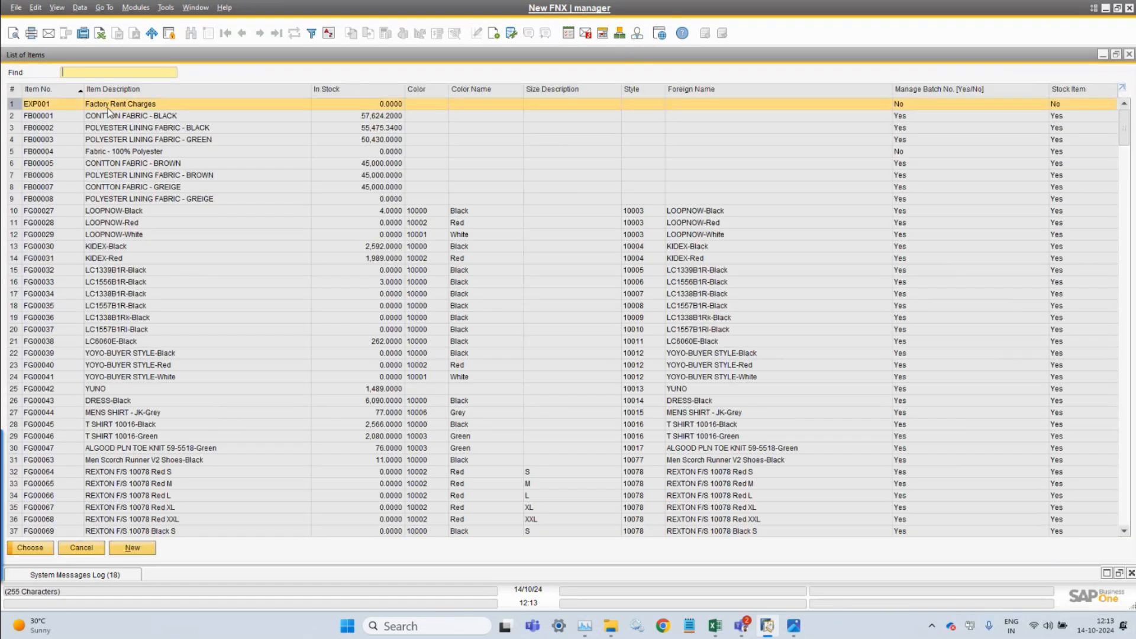
Sort the item list by description, search for GREU, and choose the item GREEN TEXT-Olive.
{"action": "type", "text": "PR"}
{"action": "key", "text": "BackSpace"}
{"action": "key", "text": "BackSpace"}
{"action": "double_click", "coordinate": [149, 91]}
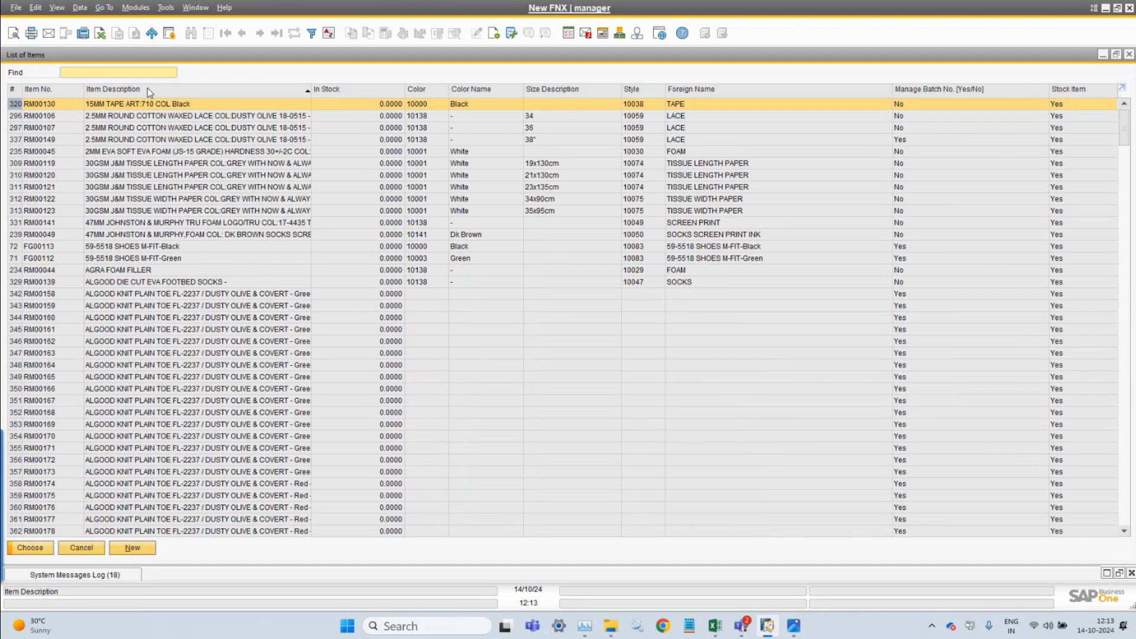
{"action": "type", "text": "GREU"}
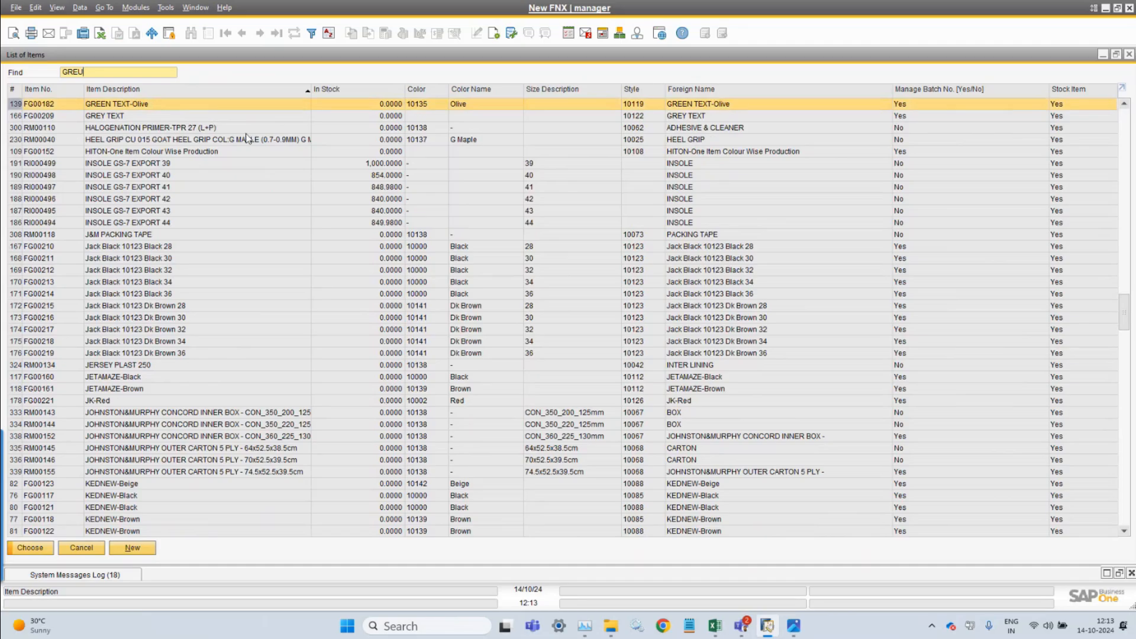
{"action": "scroll", "coordinate": [246, 137], "scroll_direction": "up", "scroll_amount": 1}
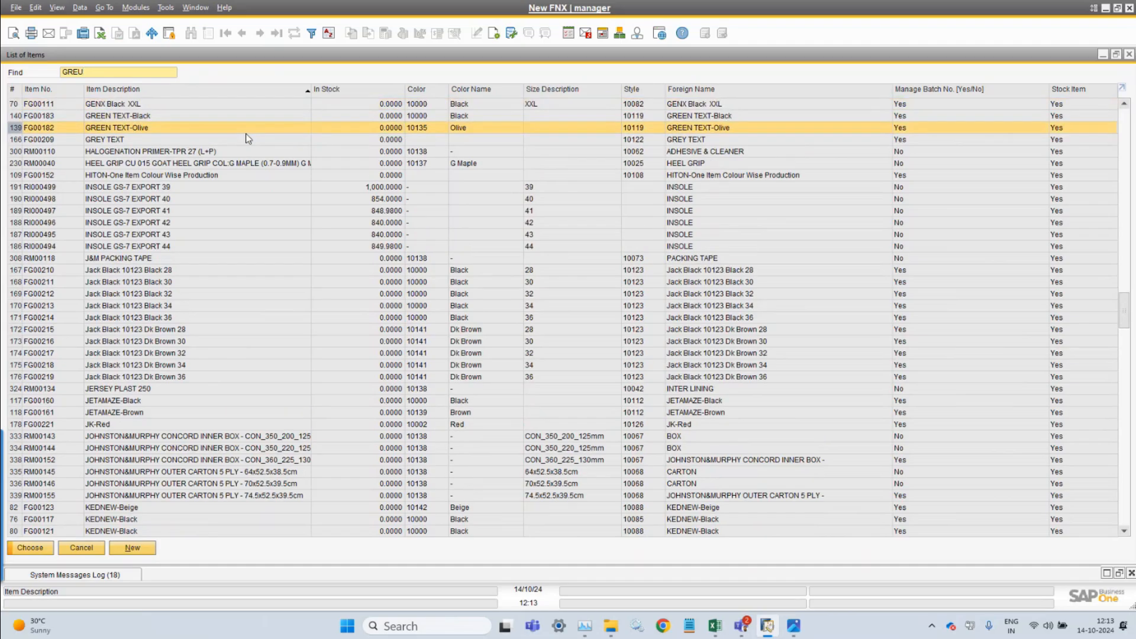
{"action": "double_click", "coordinate": [158, 128]}
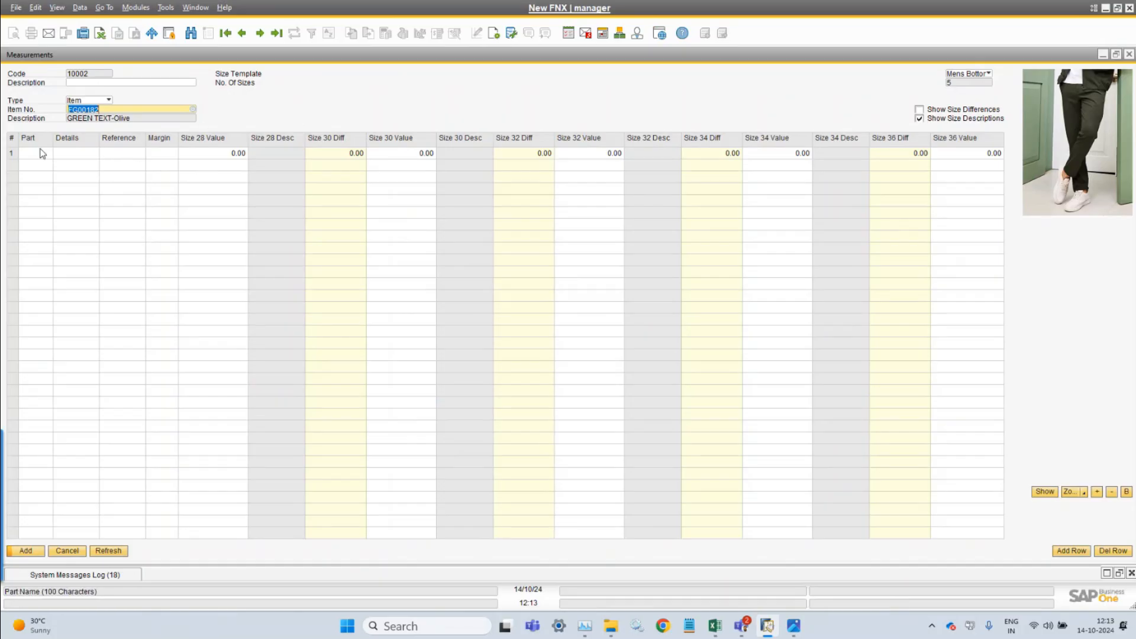
Set the first row's details to the INSEAM LENGTH measurement head.
{"action": "left_click", "coordinate": [65, 153]}
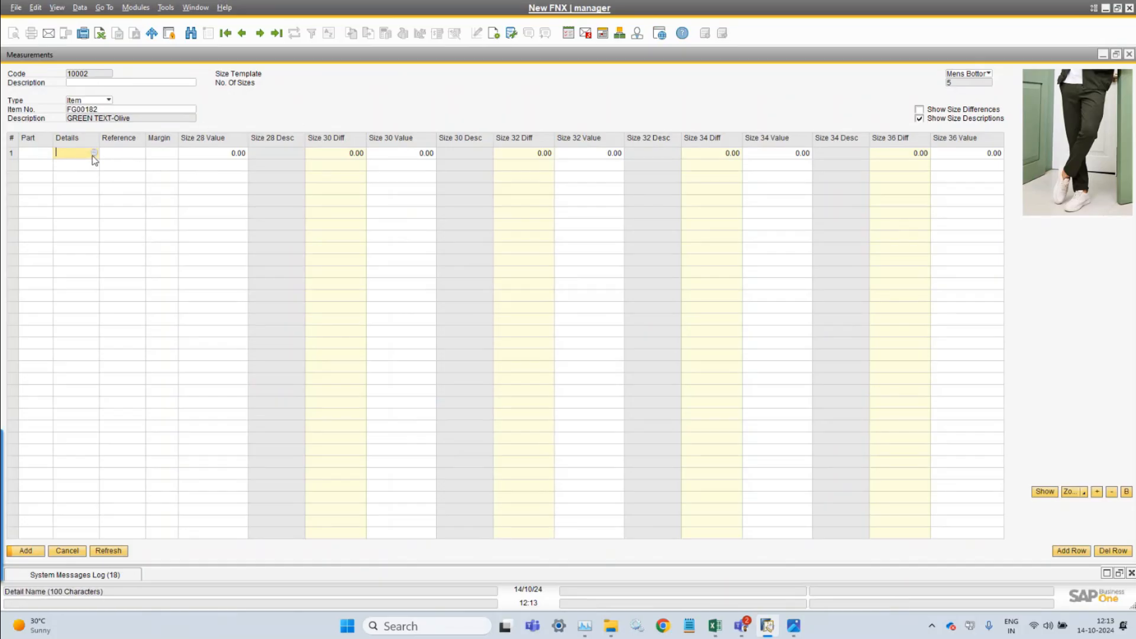
{"action": "left_click", "coordinate": [94, 152]}
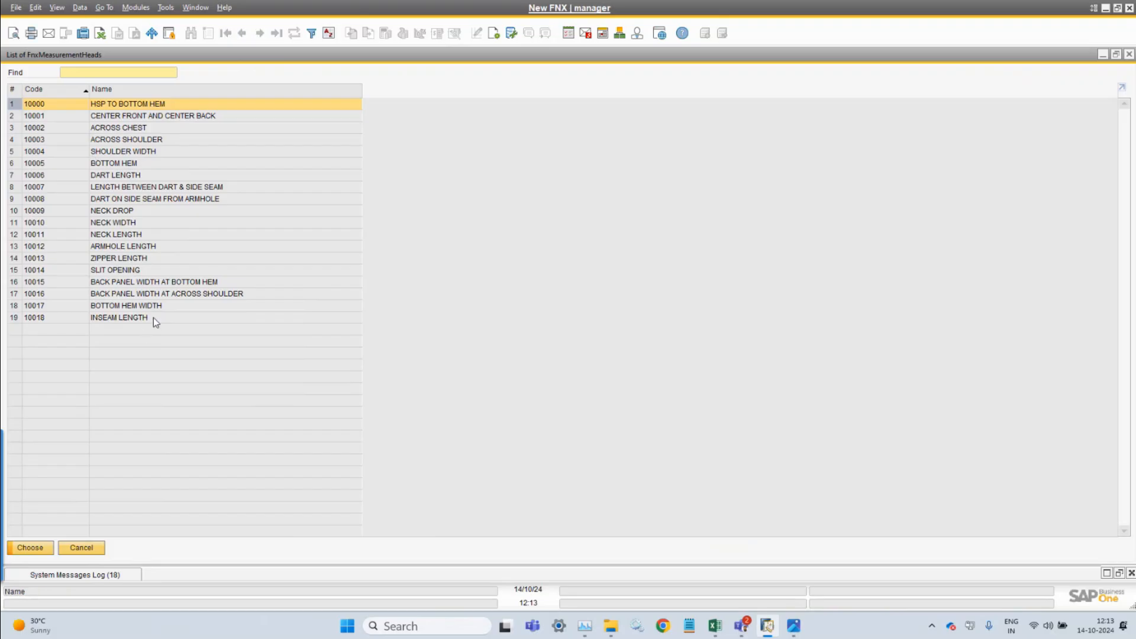
{"action": "double_click", "coordinate": [153, 318]}
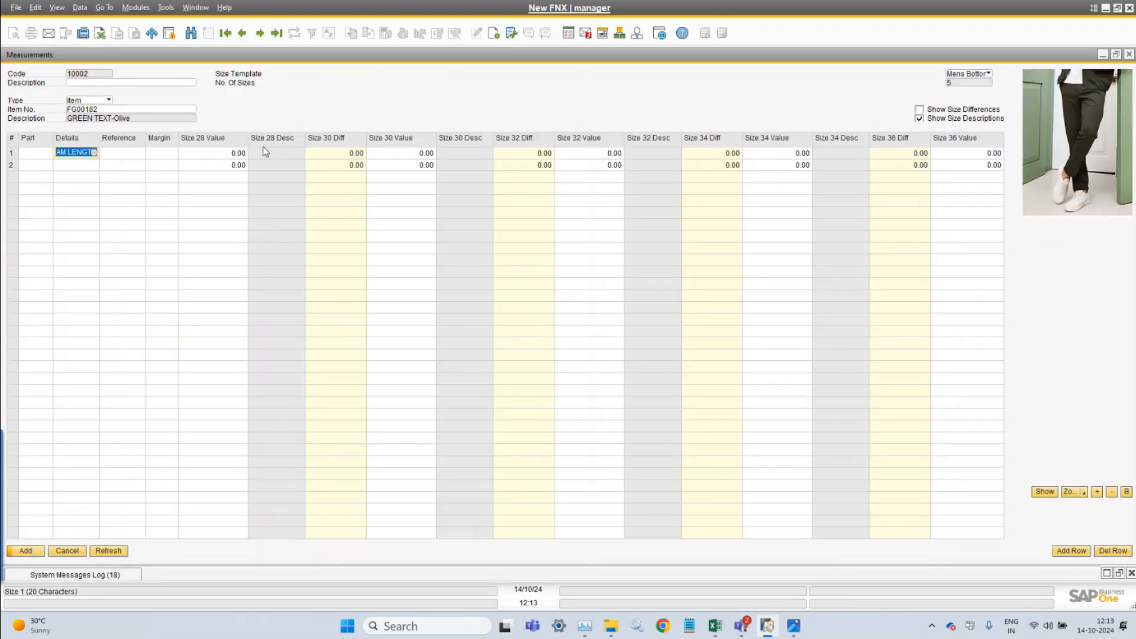
Set the inseam row's Size 28 Value to 20 and its Size 30 Diff to 0.5.
{"action": "left_click", "coordinate": [216, 155]}
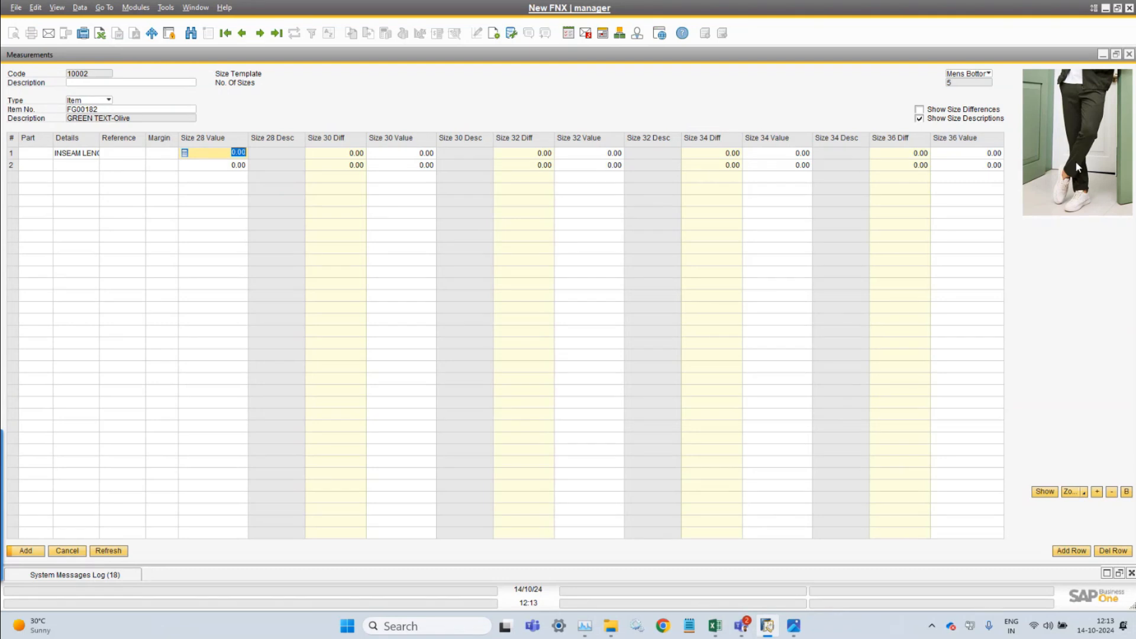
{"action": "type", "text": "20"}
{"action": "key", "text": "Tab"}
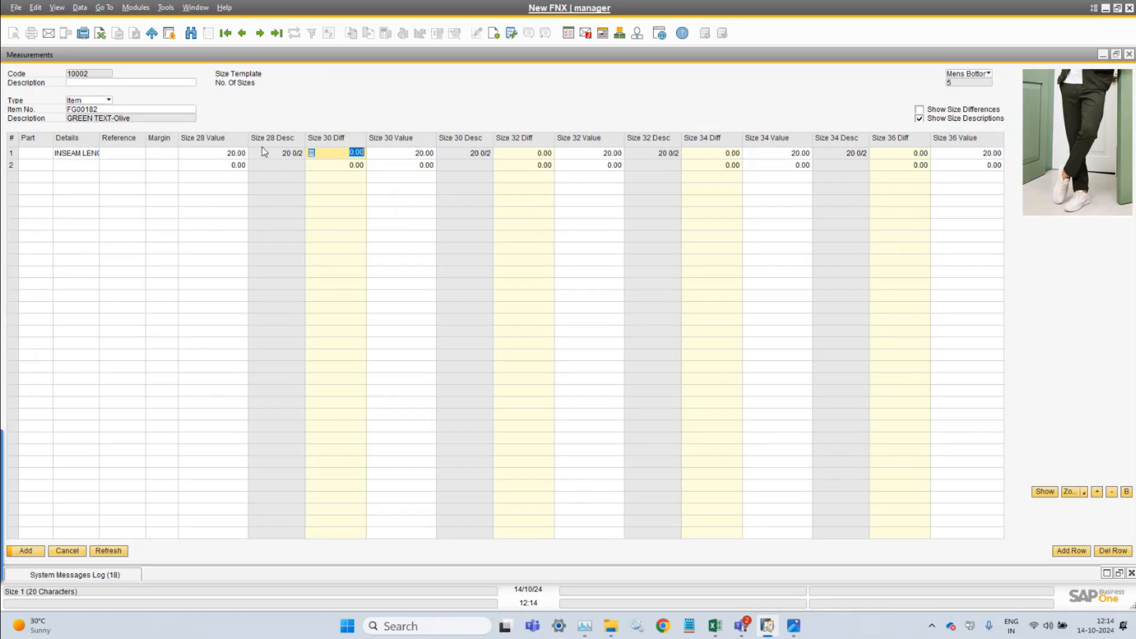
{"action": "left_click", "coordinate": [234, 152]}
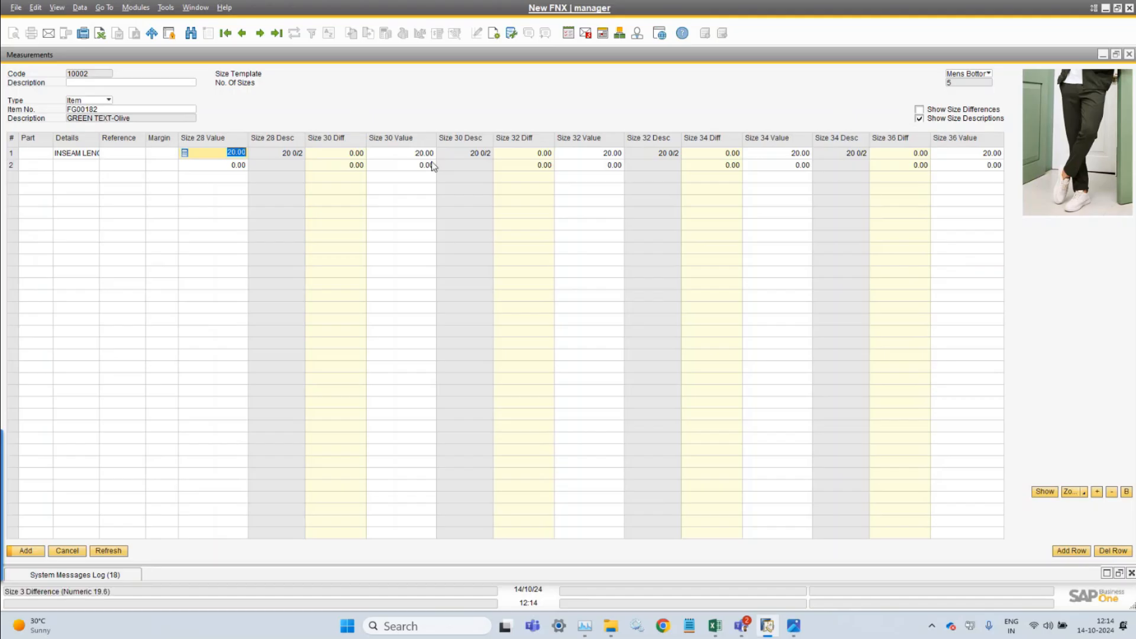
{"action": "key", "text": "Tab"}
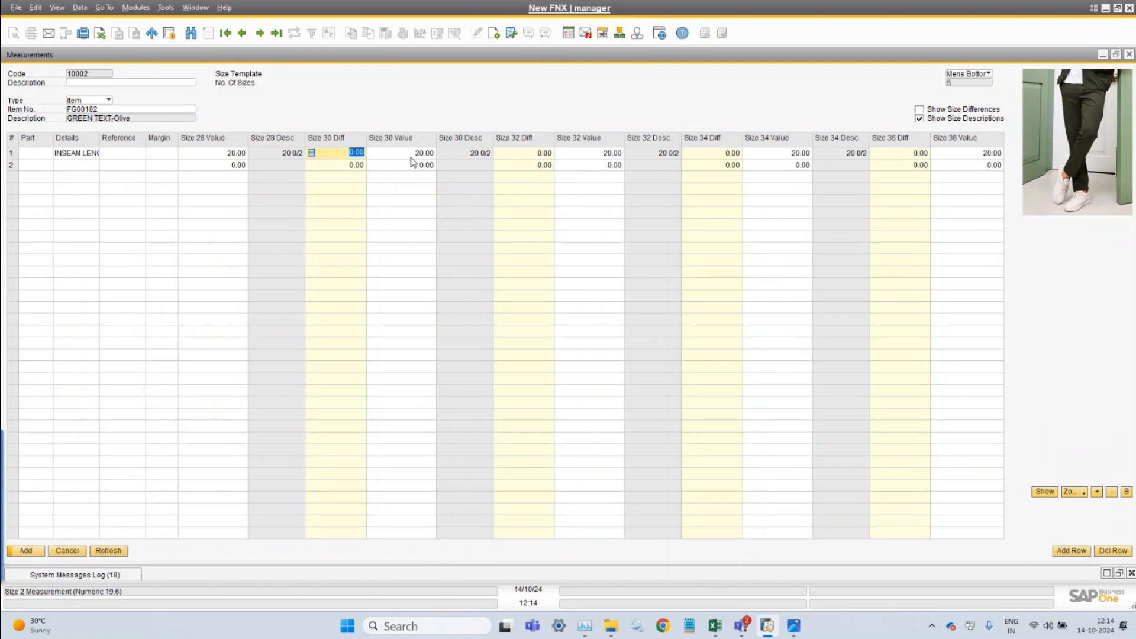
{"action": "type", "text": "0.5"}
{"action": "key", "text": "Tab"}
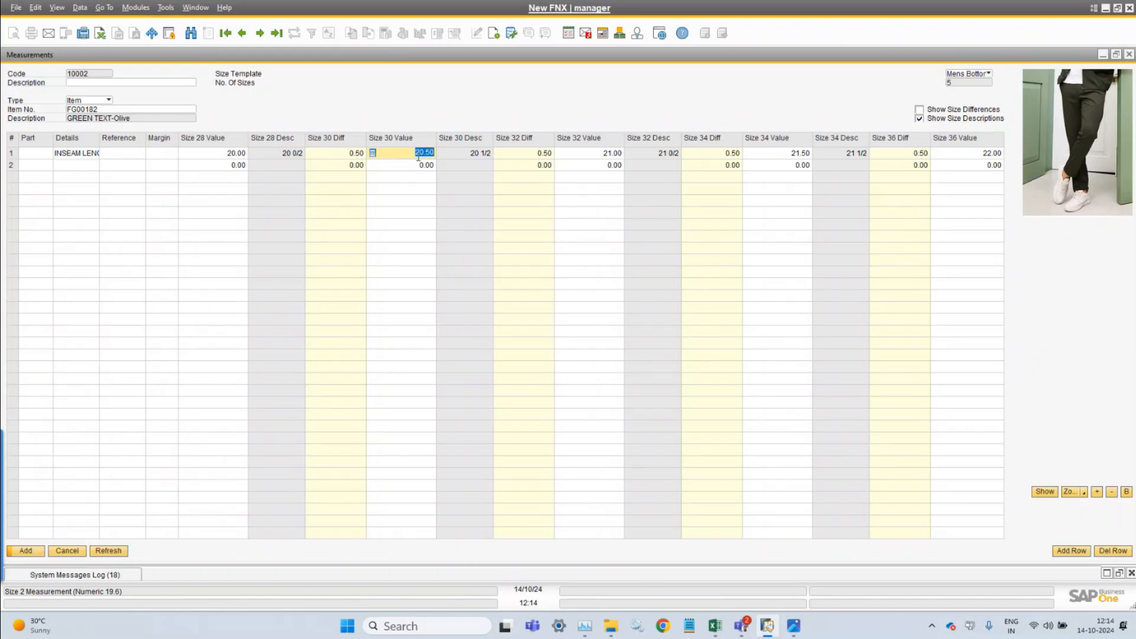
Review the inseam row's differences and values for sizes 30 to 36.
{"action": "left_click", "coordinate": [318, 154]}
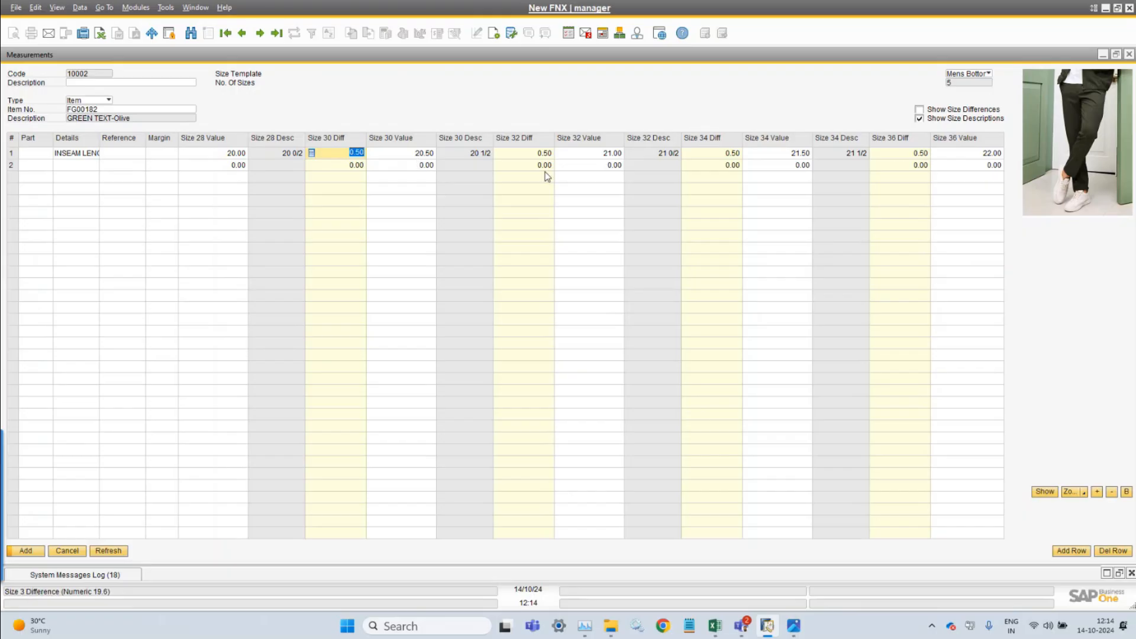
{"action": "left_click", "coordinate": [536, 154]}
{"action": "left_click", "coordinate": [721, 154]}
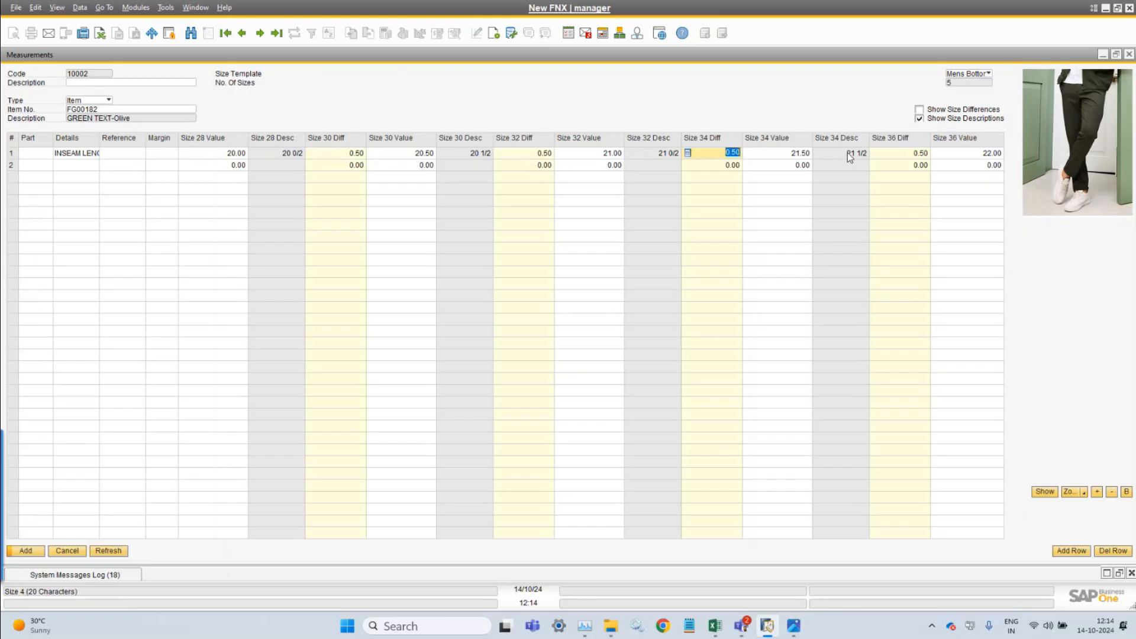
{"action": "left_click", "coordinate": [897, 153]}
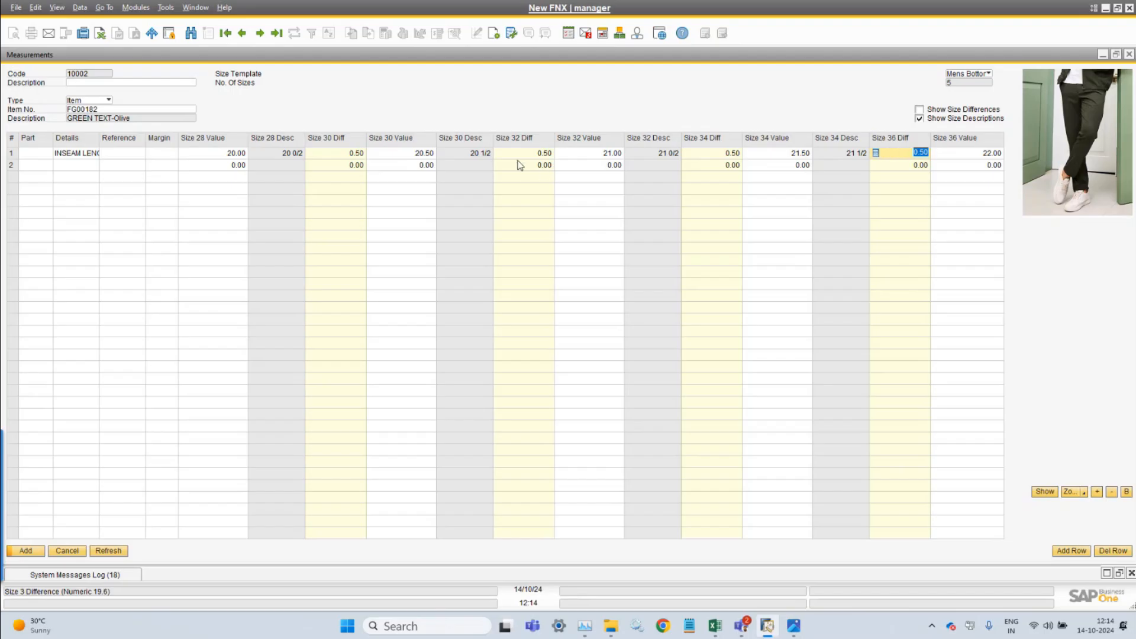
{"action": "left_click", "coordinate": [420, 154]}
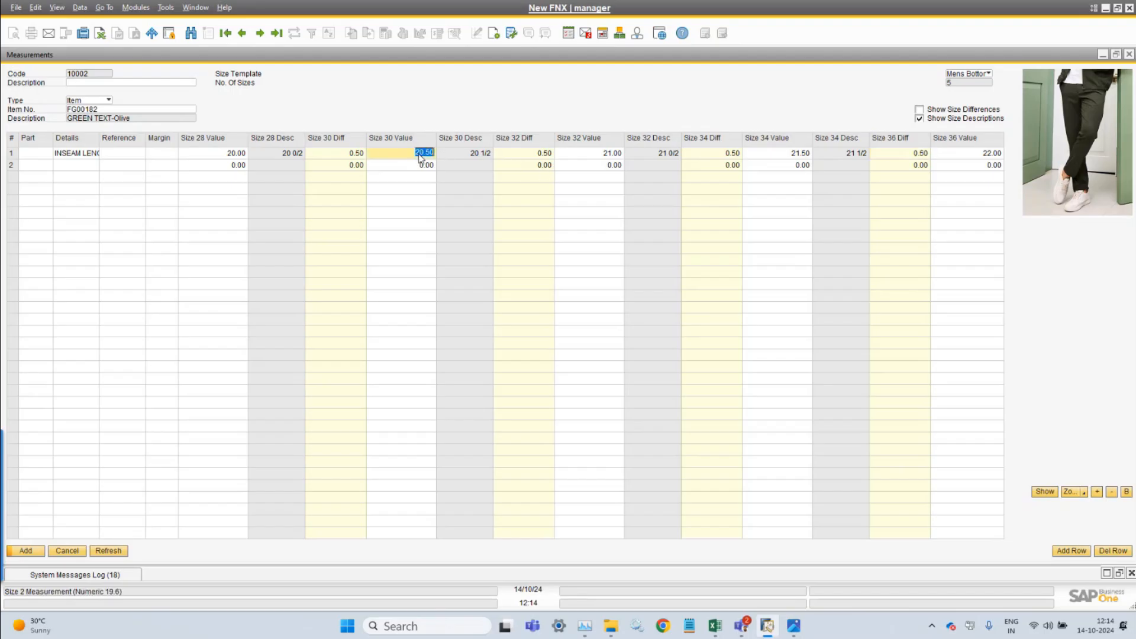
{"action": "left_click", "coordinate": [598, 155]}
{"action": "left_click", "coordinate": [776, 155]}
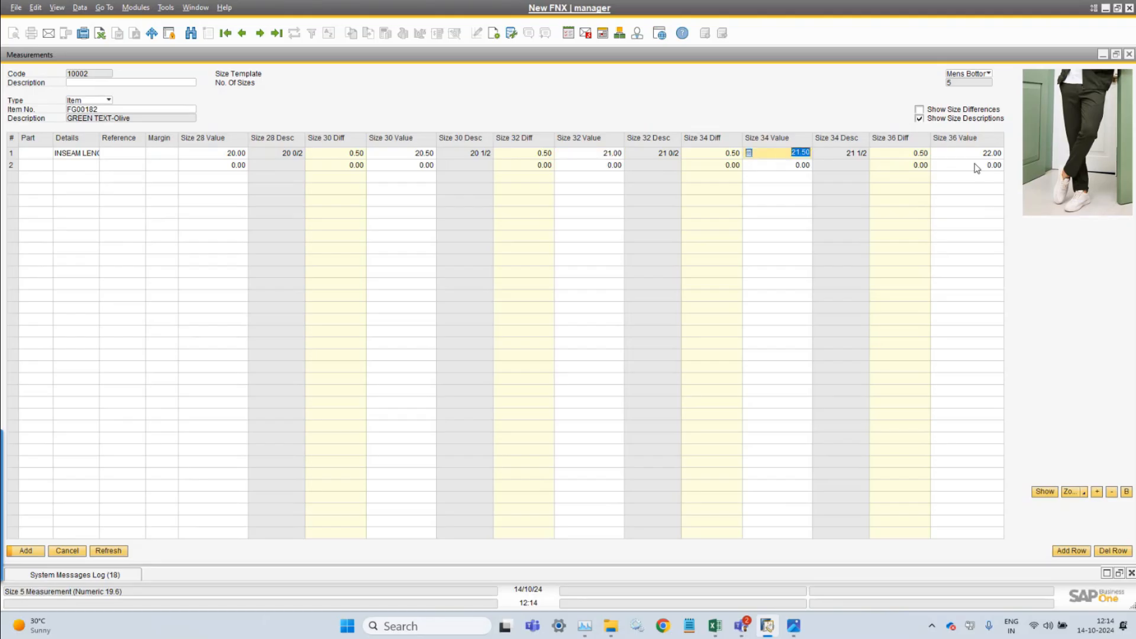
{"action": "left_click", "coordinate": [979, 155]}
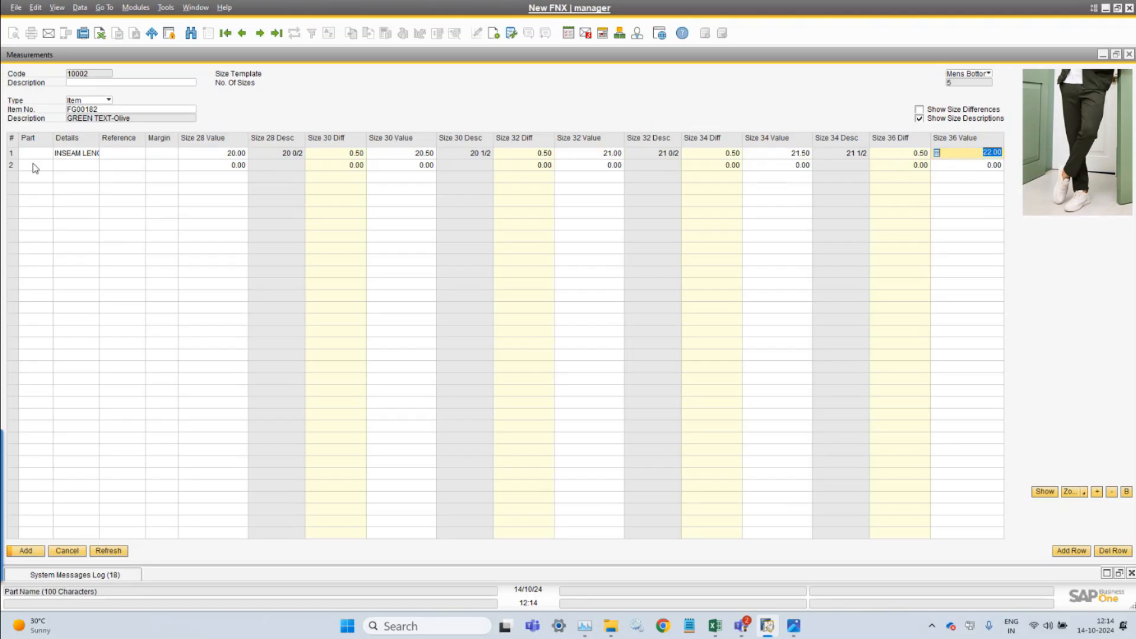
Fit the column widths to their contents and review the inseam row's Size 28 Value and the Size 30 and Size 32 differences.
{"action": "left_click", "coordinate": [57, 7]}
{"action": "left_click", "coordinate": [116, 114]}
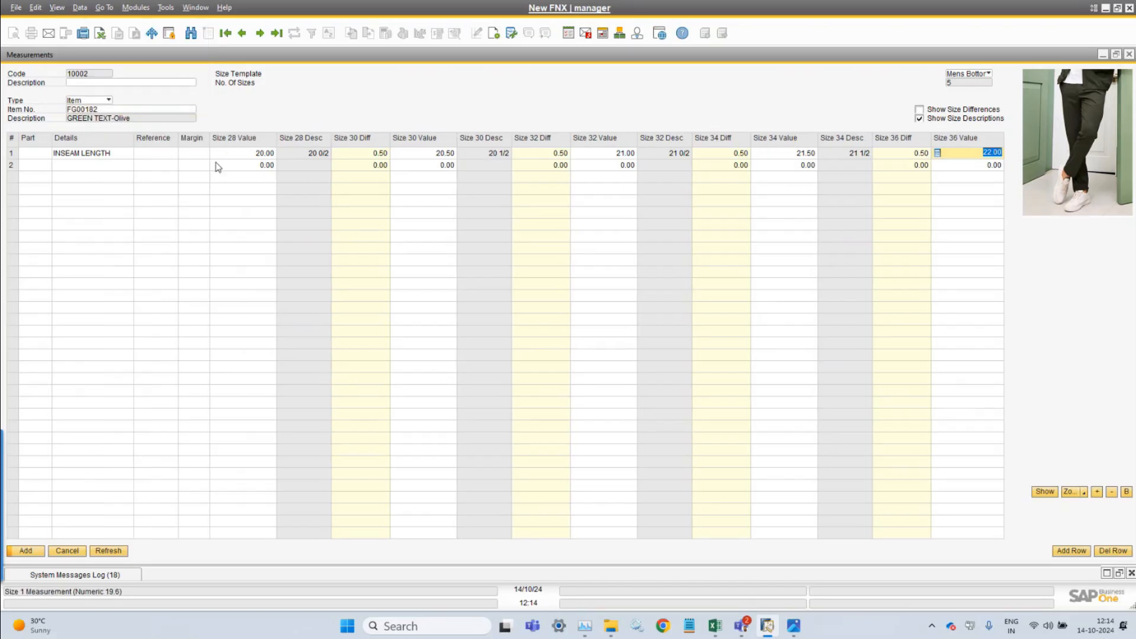
{"action": "left_click", "coordinate": [251, 155]}
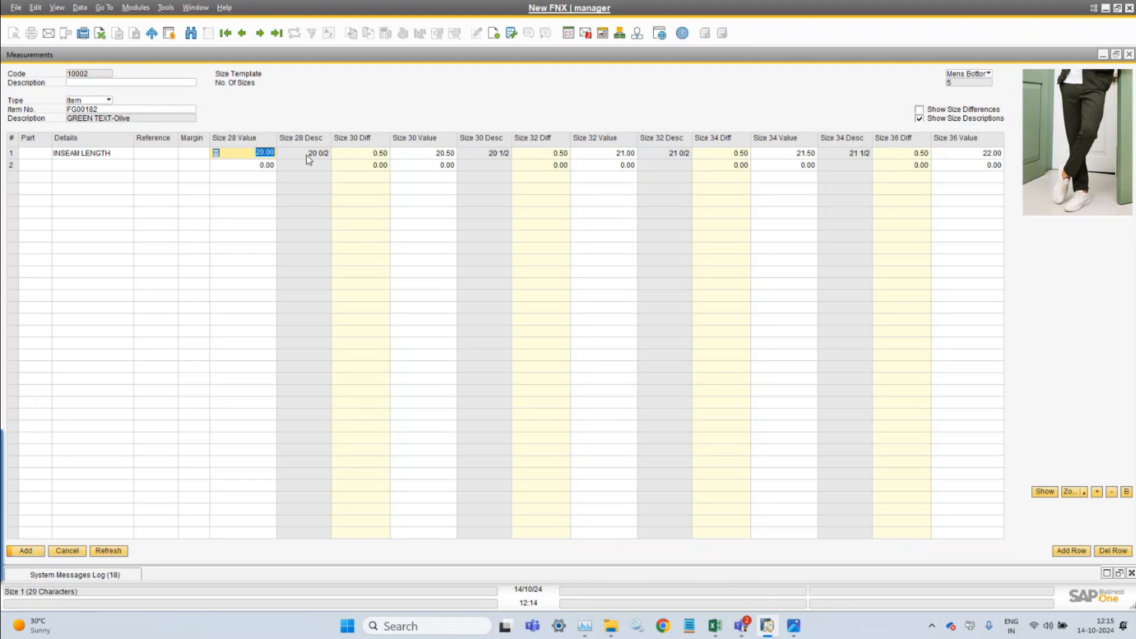
{"action": "left_click", "coordinate": [375, 153]}
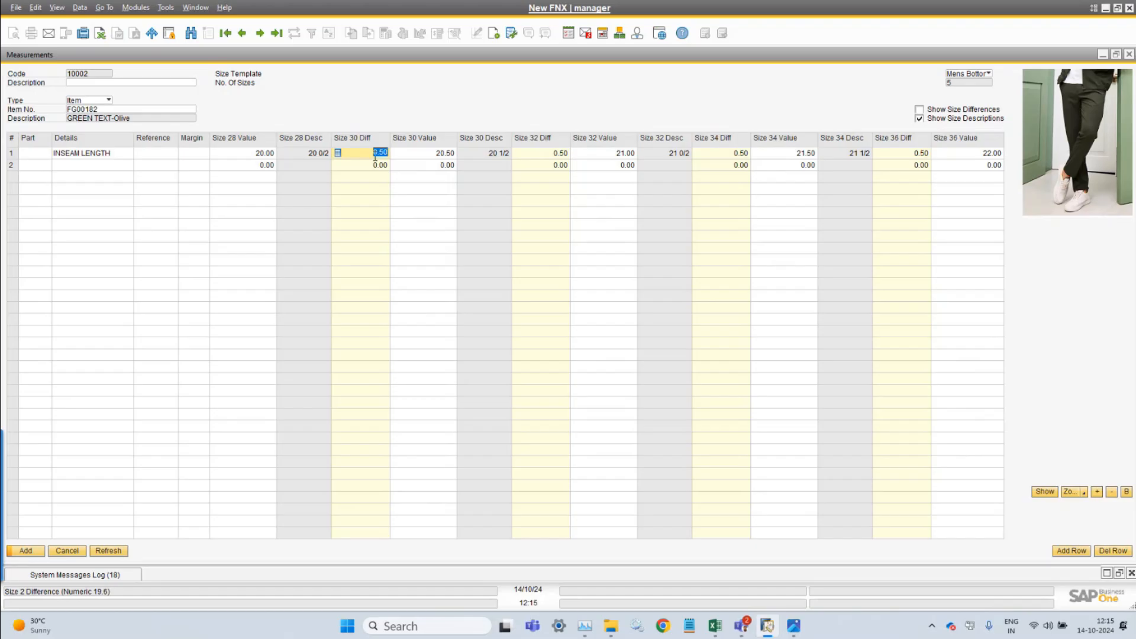
{"action": "left_click", "coordinate": [551, 156]}
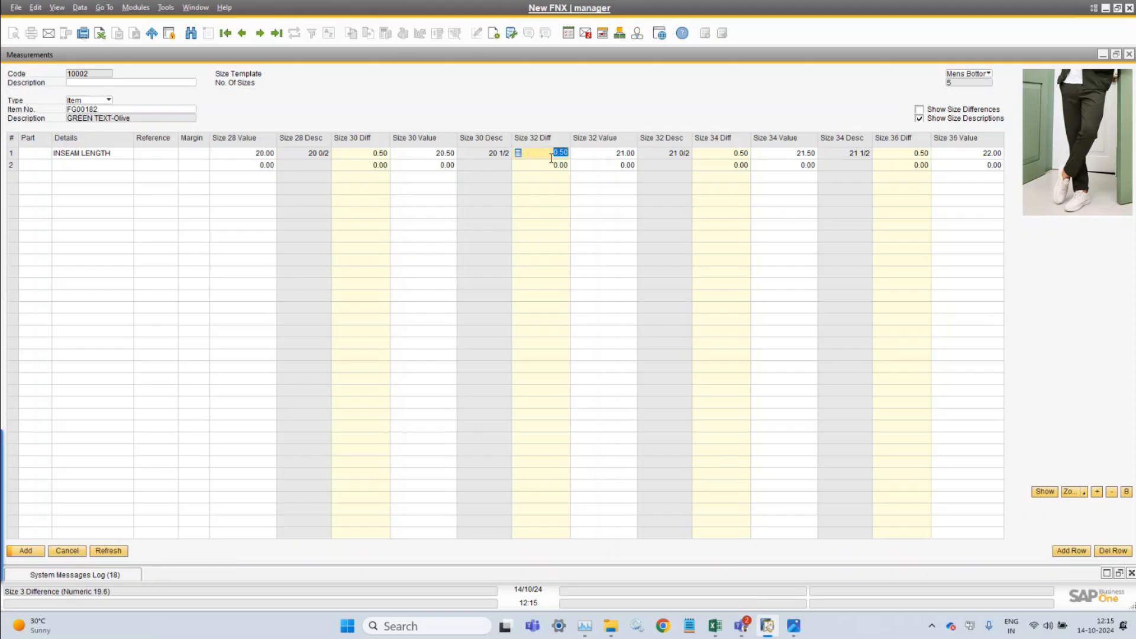
{"action": "left_click", "coordinate": [381, 152]}
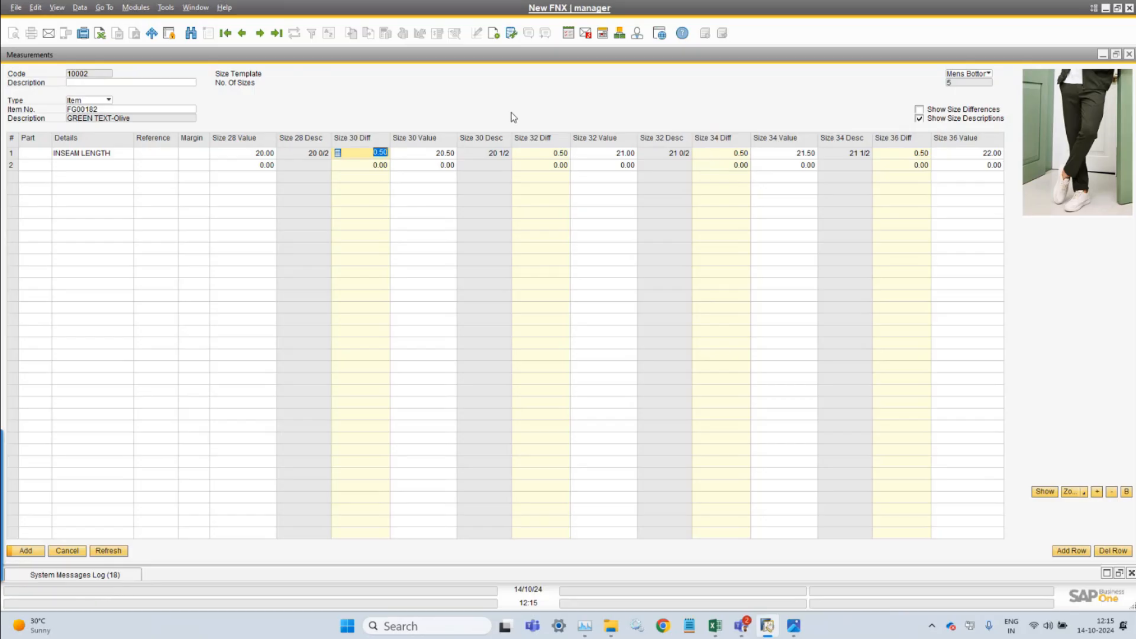
Toggle the display of size differences and size descriptions, leaving both options switched off.
{"action": "left_click", "coordinate": [952, 117]}
{"action": "left_click", "coordinate": [939, 110]}
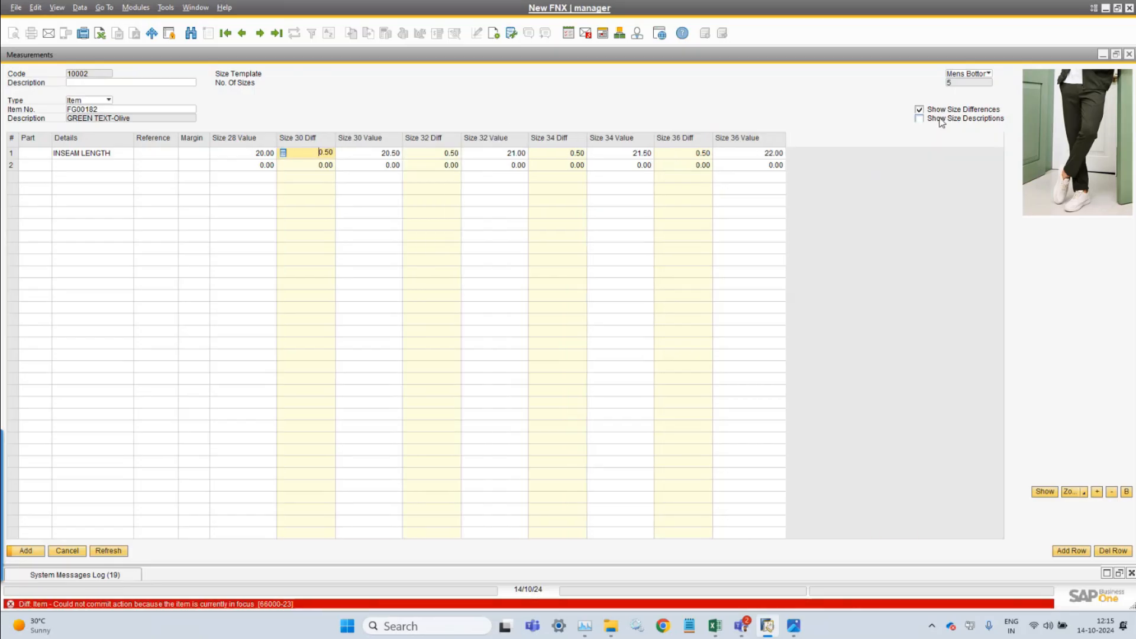
{"action": "left_click", "coordinate": [940, 118]}
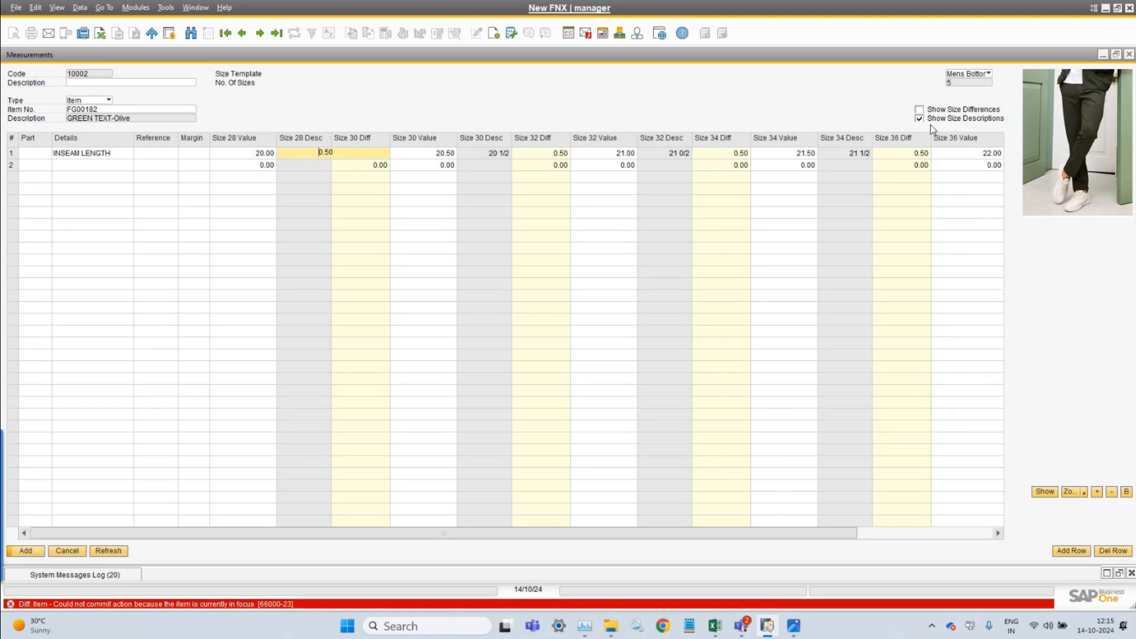
{"action": "left_click", "coordinate": [930, 124]}
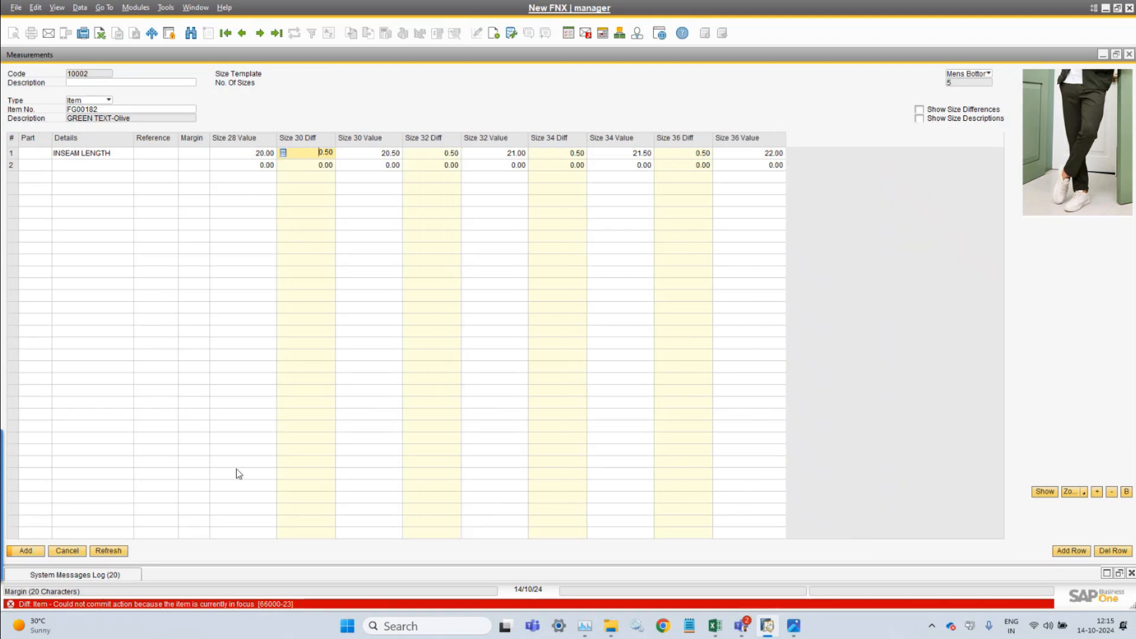
{"action": "key", "text": "Tab"}
{"action": "left_click", "coordinate": [310, 154]}
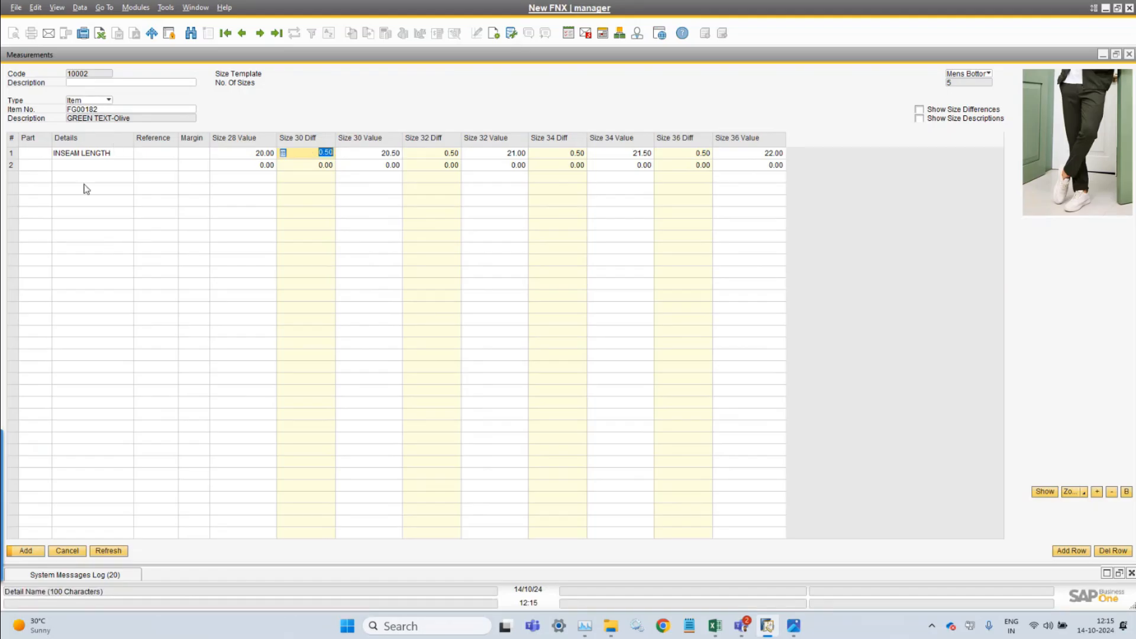
Set the inseam row's garment part to Top and close the Measurements form without adding the record.
{"action": "left_click", "coordinate": [39, 152]}
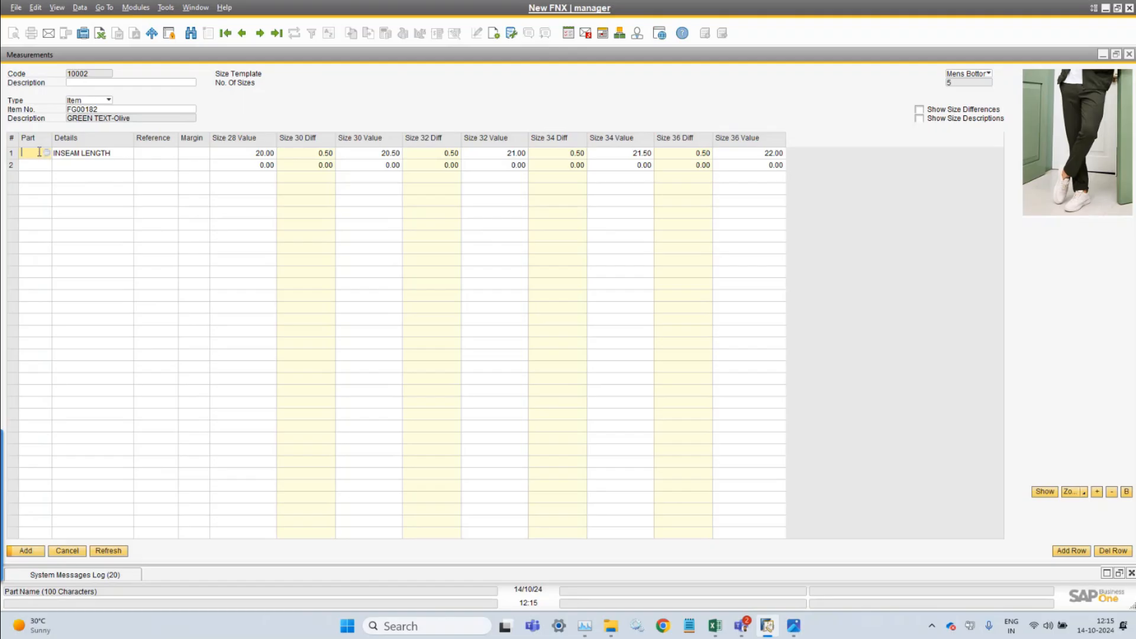
{"action": "key", "text": "Tab"}
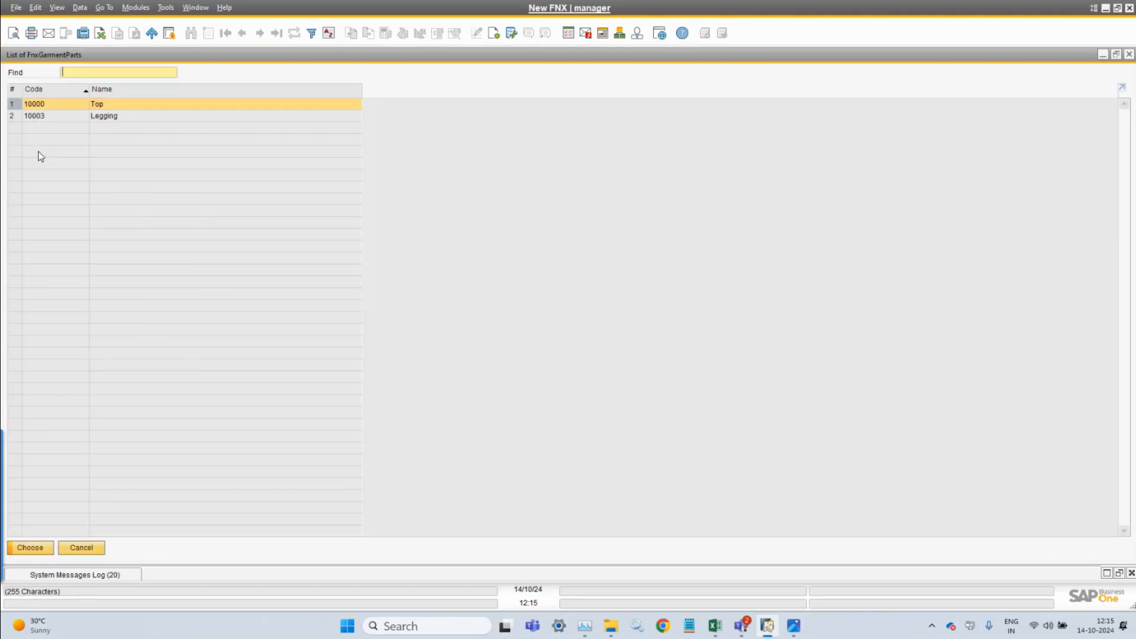
{"action": "double_click", "coordinate": [222, 56]}
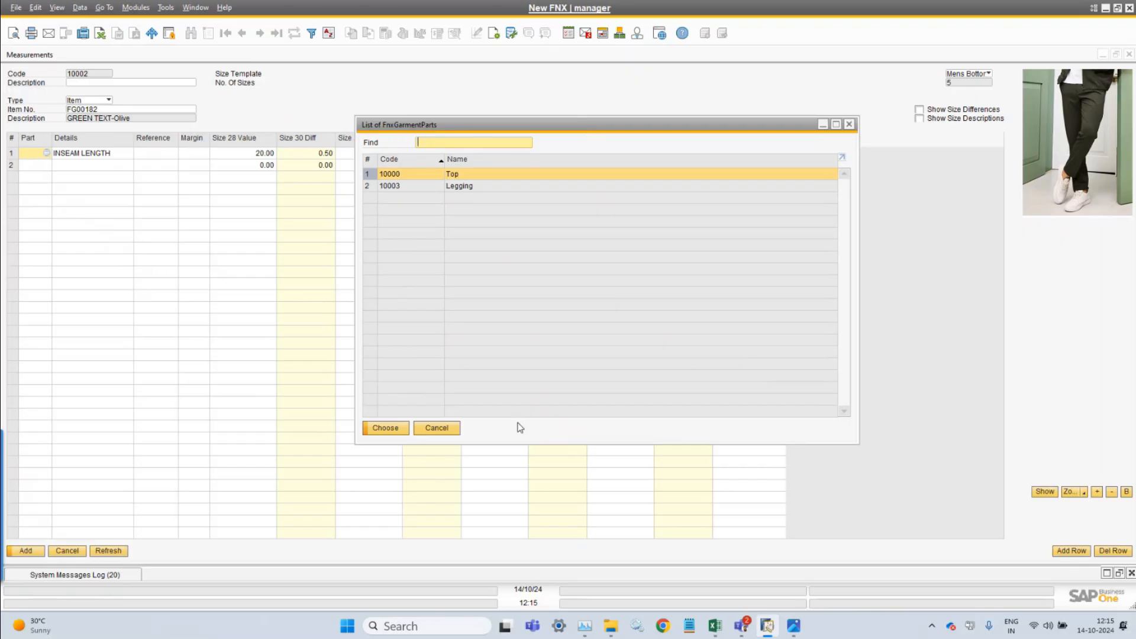
{"action": "double_click", "coordinate": [453, 176]}
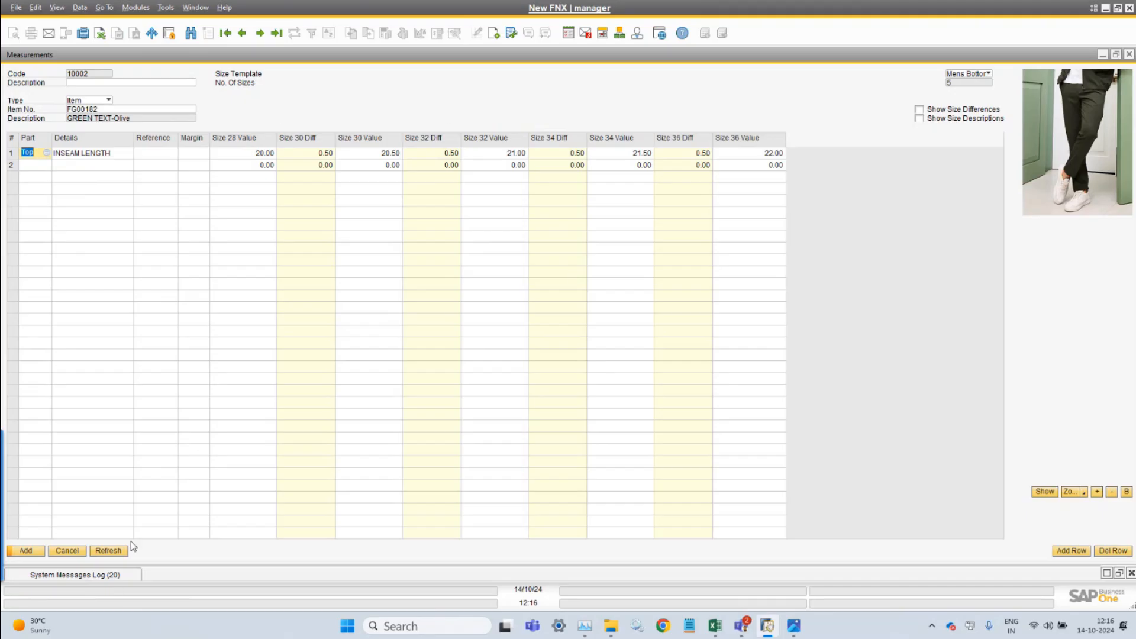
{"action": "left_click", "coordinate": [66, 550]}
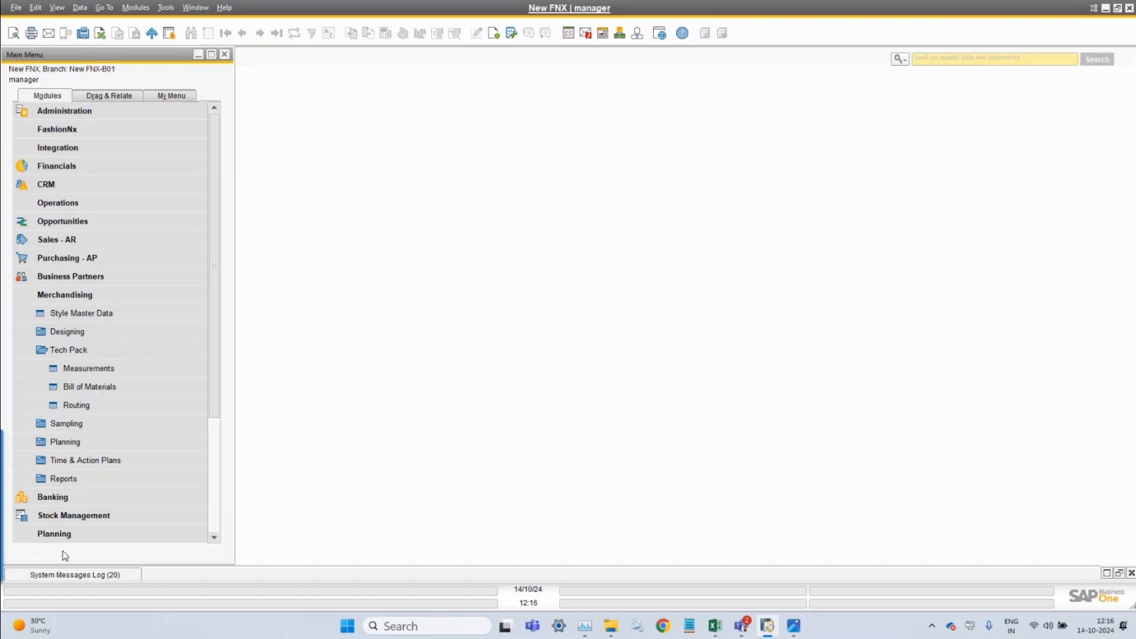